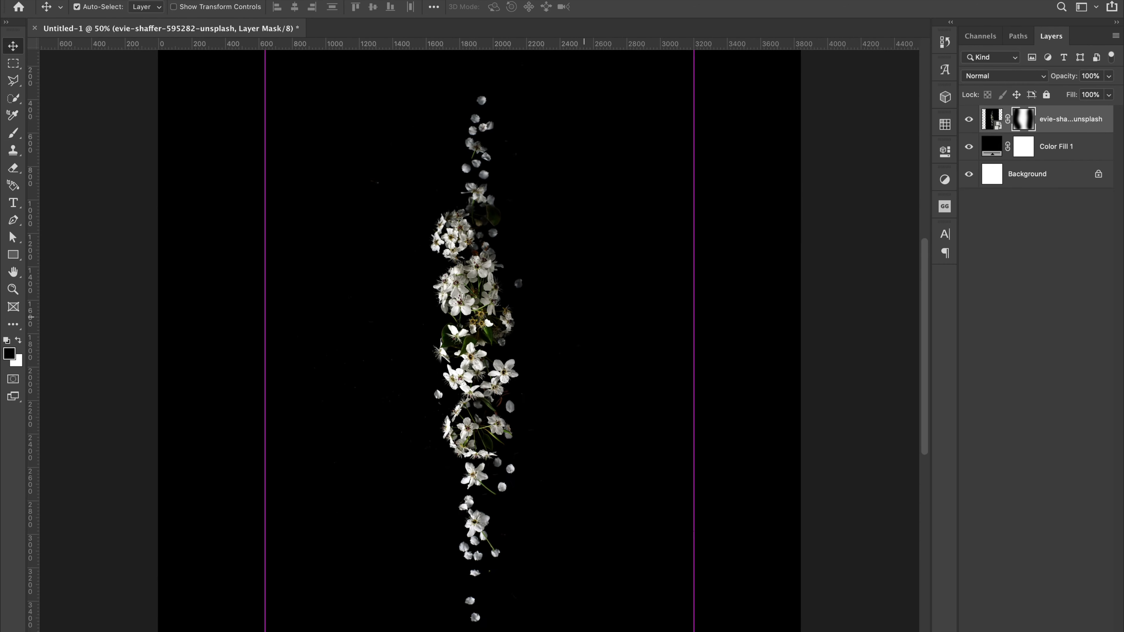
- Copy a column of the blossom photo to a new layer, stretch it into stripes, and bend them into concentric rings
key(ctrl+minus)
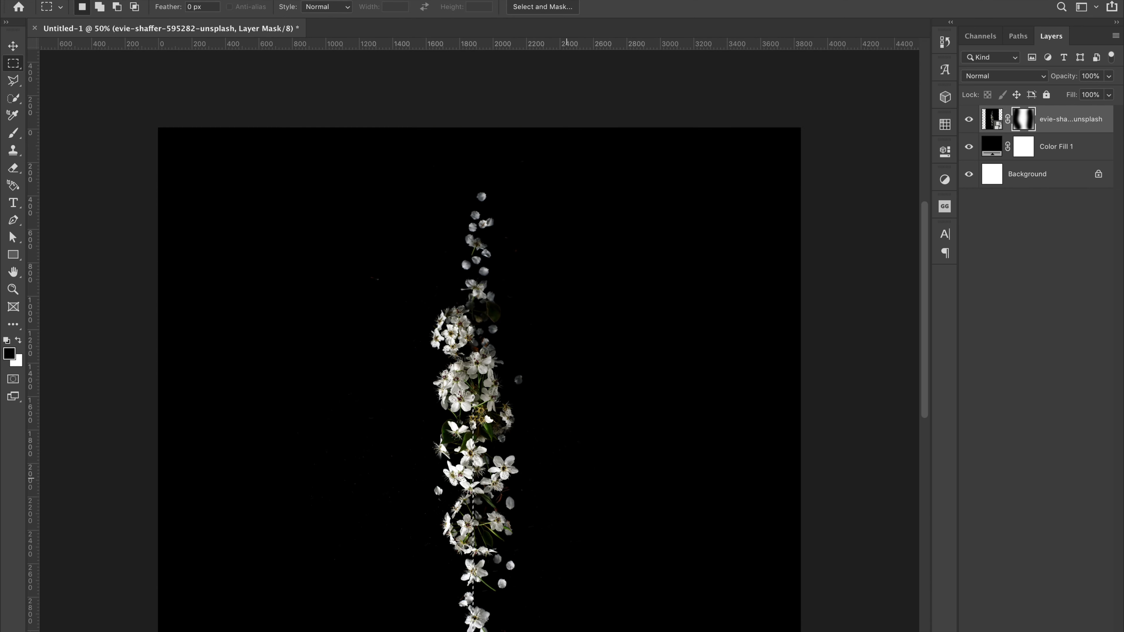
key(ctrl+j)
key(ctrl+t)
key(Return)
key(ctrl+j)
key(ctrl+t)
key(Return)
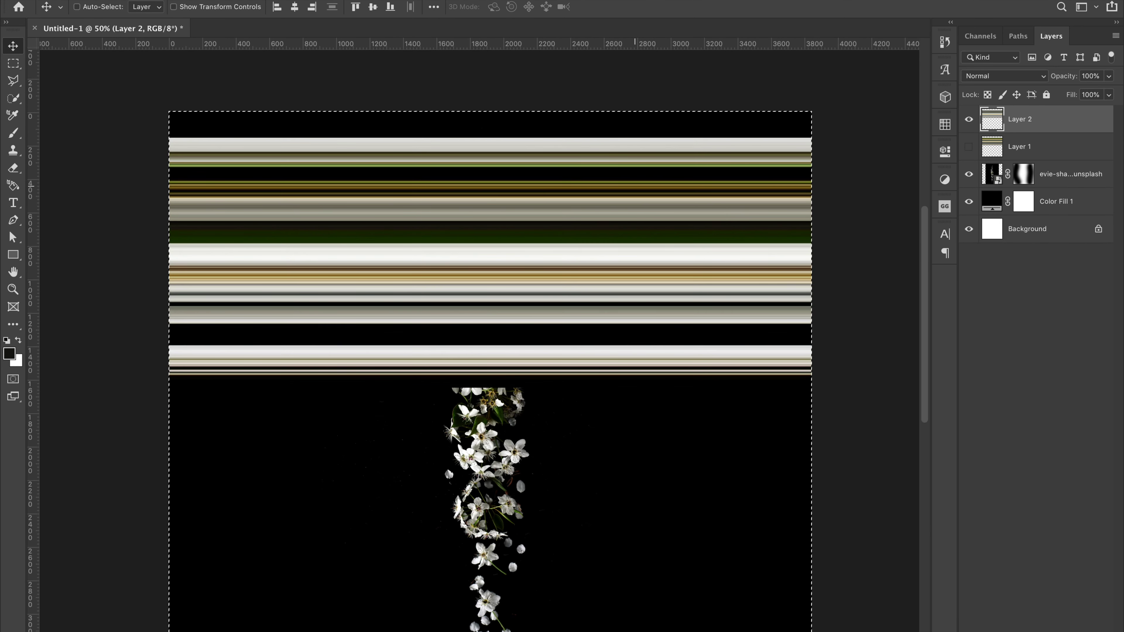
key(Return)
- Adjust the rings with Levels, then duplicate them and scale the copy to 37.66%
key(ctrl+l)
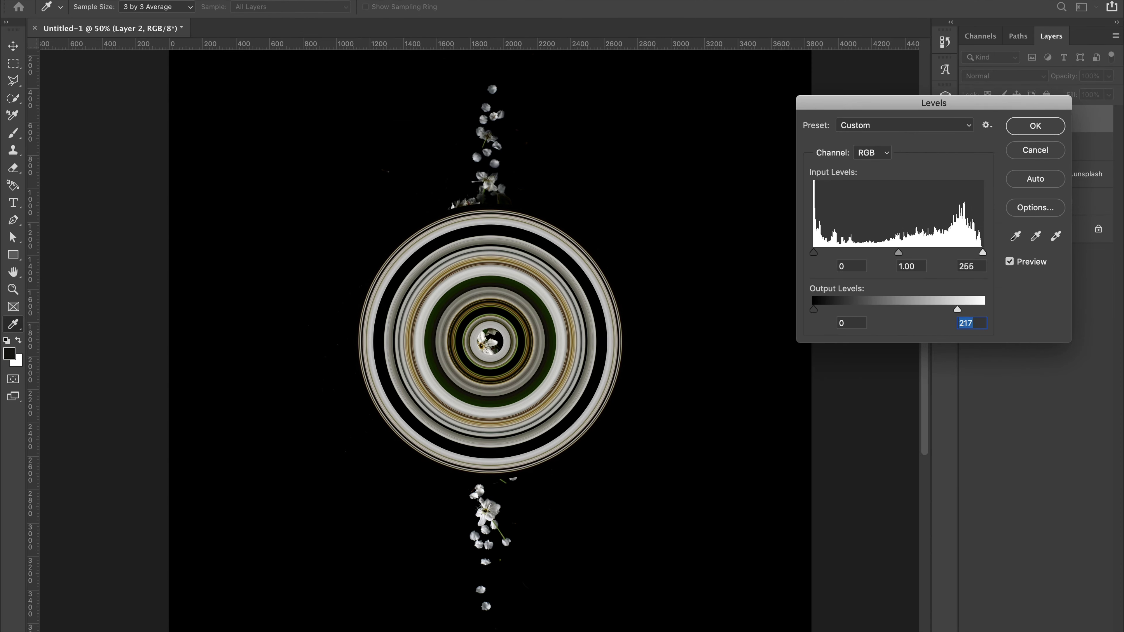
key(Return)
key(ctrl+j)
key(ctrl+t)
drag(627, 201, 541, 289)
key(Return)
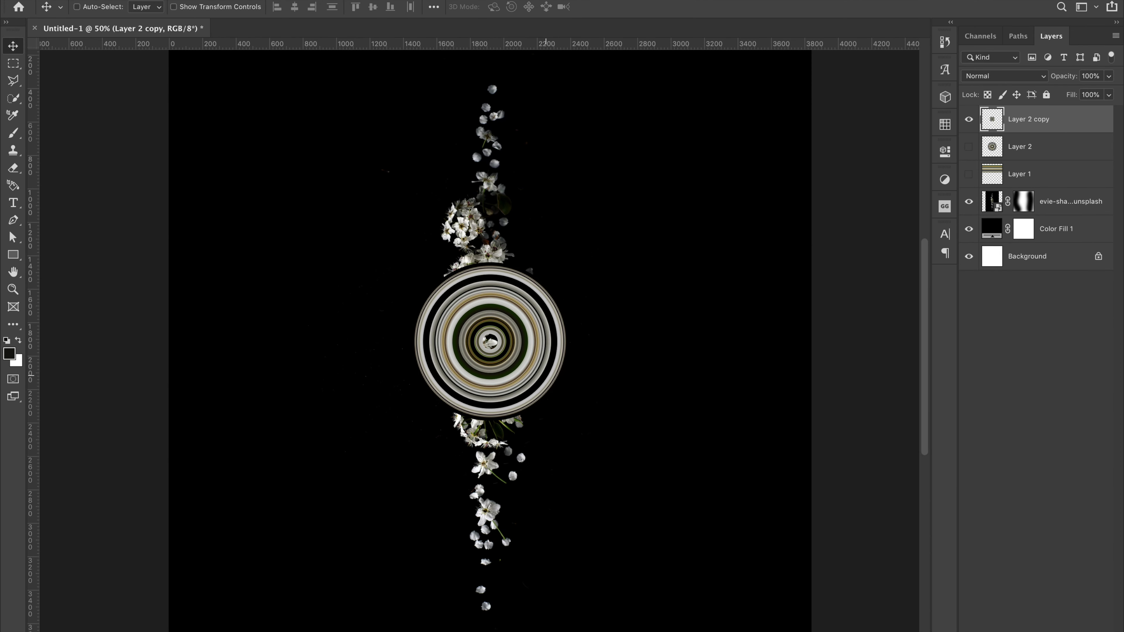
key(ctrl+plus)
key(ctrl+t)
key(Escape)
- Hide the ring copy and select a rectangle across the lower blossoms on the photo layer
key(ctrl+comma)
key(alt+bracketleft)
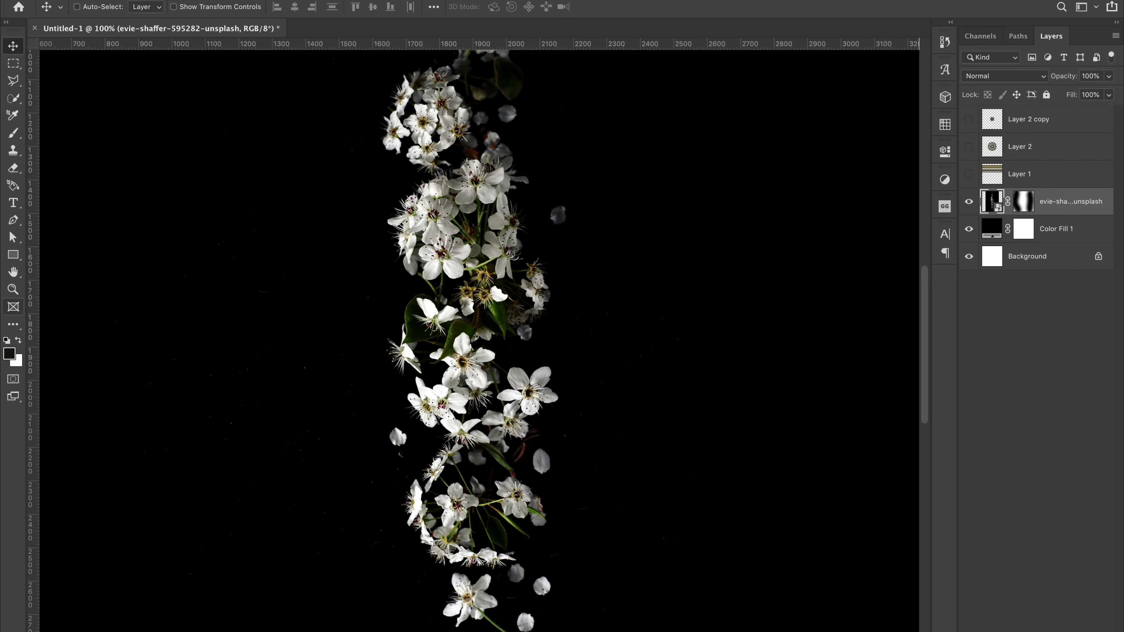
key(m)
key(ctrl+minus)
drag(404, 389, 615, 536)
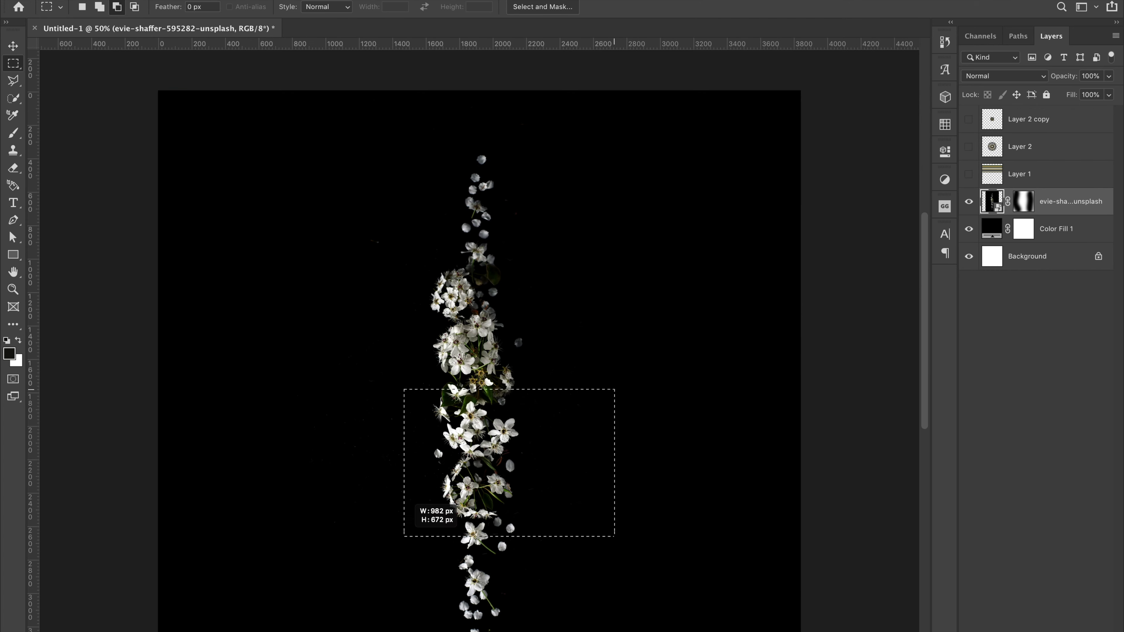
- Copy the selected blossoms to a new layer and stretch them into wide horizontal stripes at the canvas top
scroll(404, 537, up, 3)
key(ctrl+shift+alt+n)
key(ctrl+t)
drag(512, 435, 520, 435)
key(Return)
drag(158, 352, 678, 520)
key(ctrl+j)
key(v)
drag(510, 221, 510, 488)
drag(570, 465, 570, 227)
- Bend the new stripes into a concentric circle with Polar Coordinates and reposition it
key(ctrl+f)
drag(446, 327, 477, 339)
scroll(512, 337, down, 5)
key(ctrl+t)
drag(525, 146, 527, 143)
key(Return)
- Toggle the circle's visibility while zooming to check its position against the blossoms
click(969, 201)
key(ctrl+minus)
key(ctrl+plus)
key(ctrl+plus)
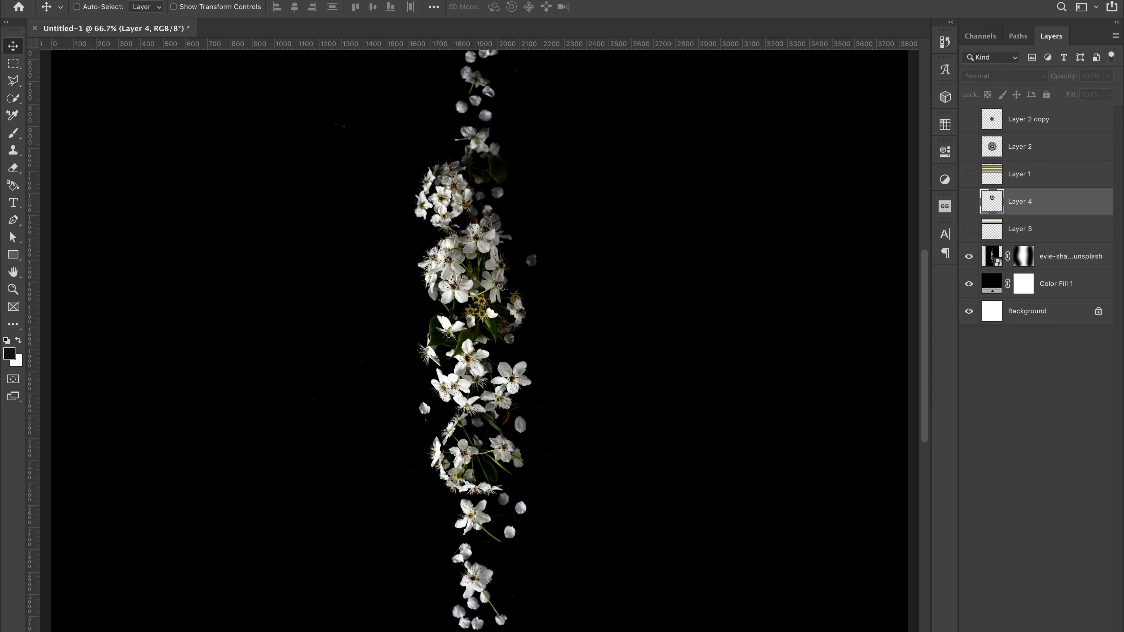
key(ctrl+plus)
click(969, 201)
key(ctrl+t)
key(Return)
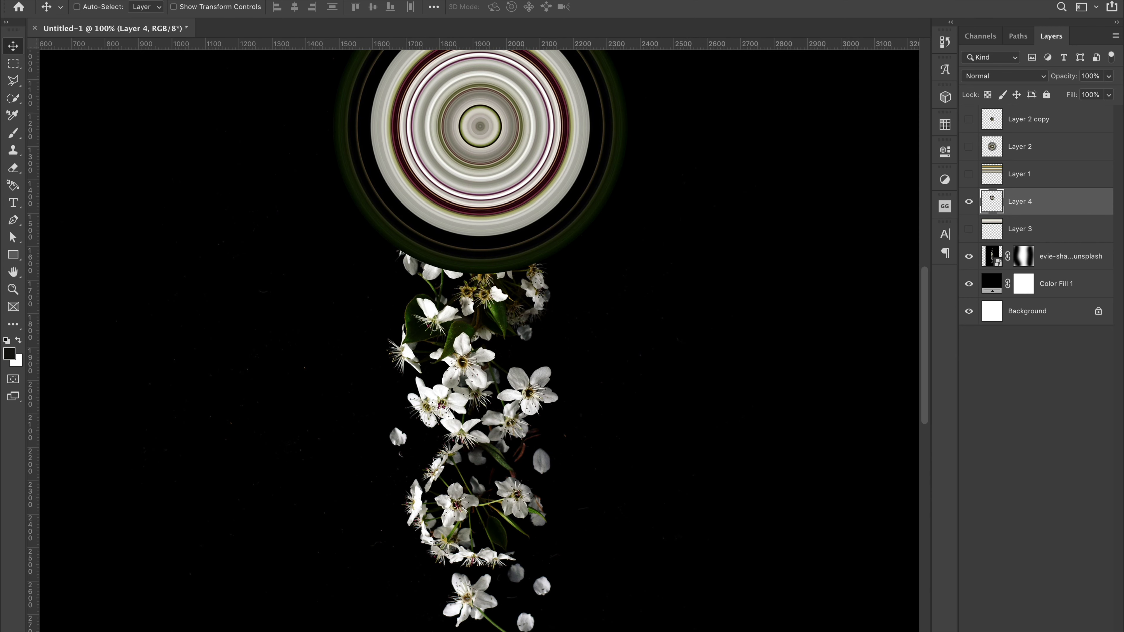
- Mask out the circle's right half and add vertical and horizontal centre guides with GuideGuide
scroll(511, 267, up, 4)
click(945, 206)
drag(289, 106, 501, 401)
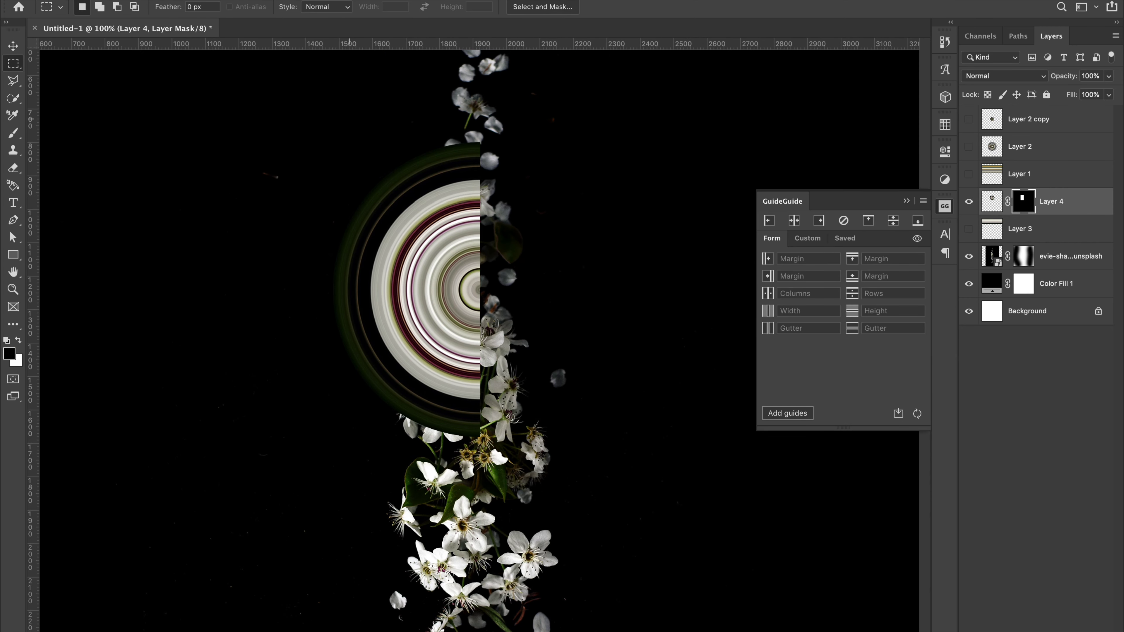
key(ctrl+minus)
click(794, 220)
click(893, 220)
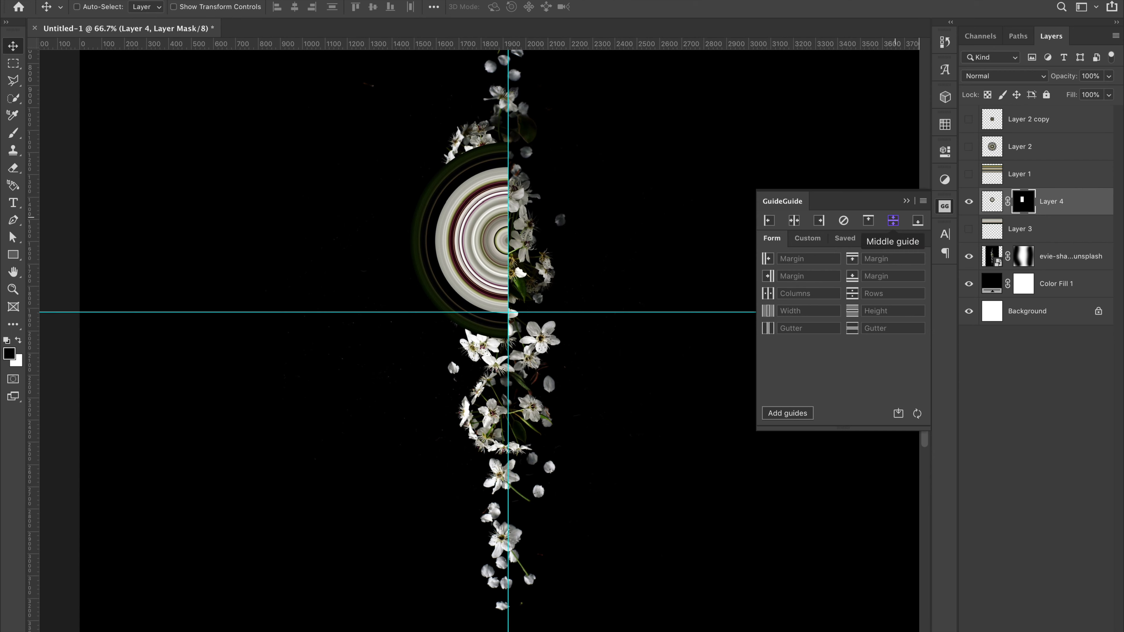
- Enlarge the half circle and align it with the centre guides
key(ctrl+t)
mouse_move(406, 111)
mouse_down()
mouse_move(357, 108)
mouse_move(401, 108)
mouse_up()
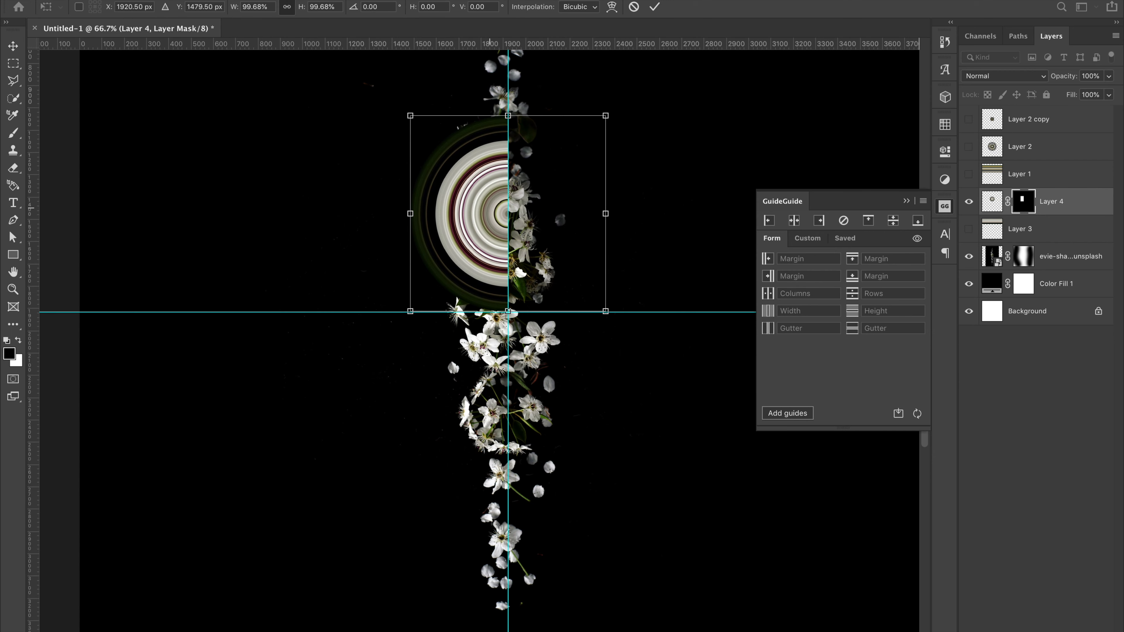
key(Return)
mouse_move(446, 195)
mouse_down()
mouse_move(467, 195)
mouse_move(602, 276)
mouse_up()
- Duplicate the half circle, rotate the copy 180° and move it down to form an S
key(ctrl+j)
key(ctrl+t)
drag(752, 150, 595, 401)
drag(602, 276, 508, 326)
key(Return)
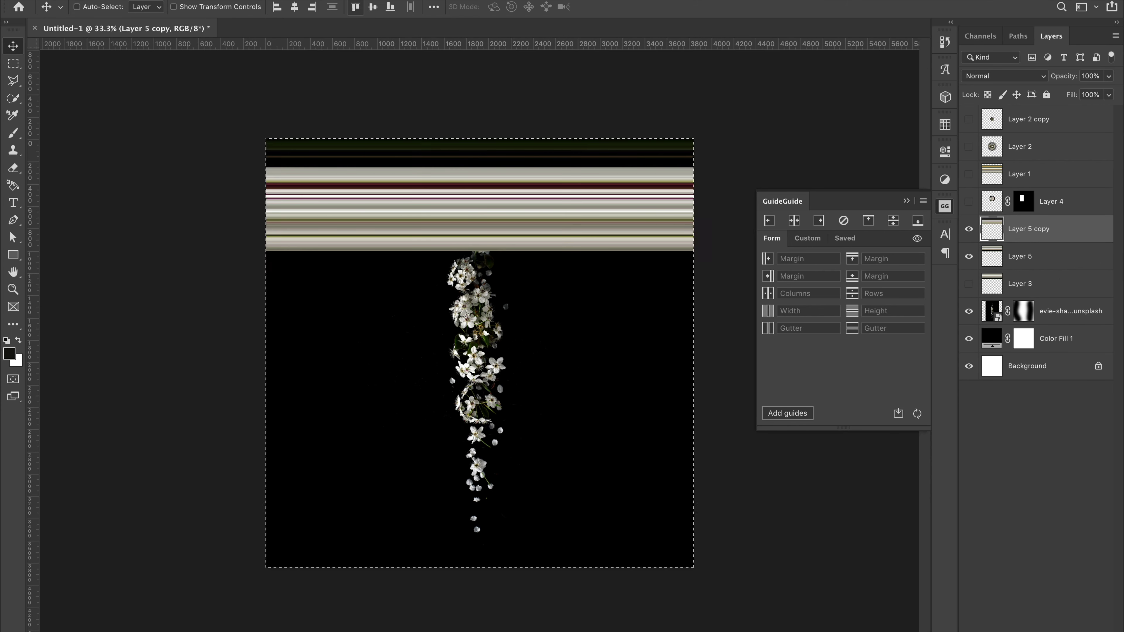
- Bend Layer 5's stripes into a circle, nudge Layer 5 copy up one pixel, and zoom out
key(alt+bracketleft)
key(ctrl+f)
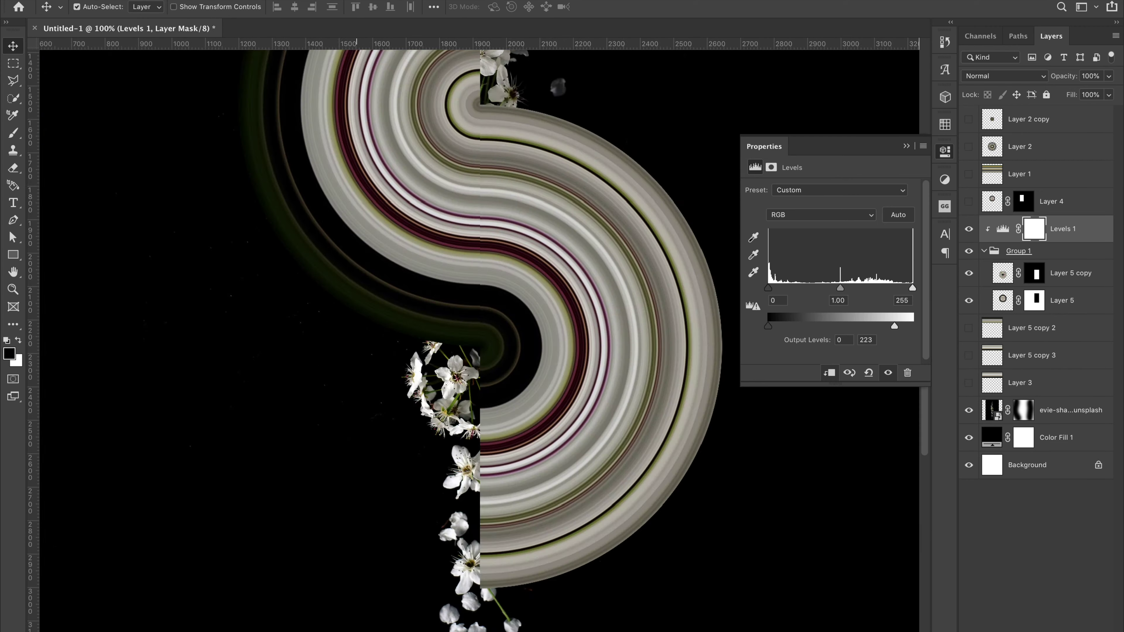
key(Up)
key(ctrl+minus)
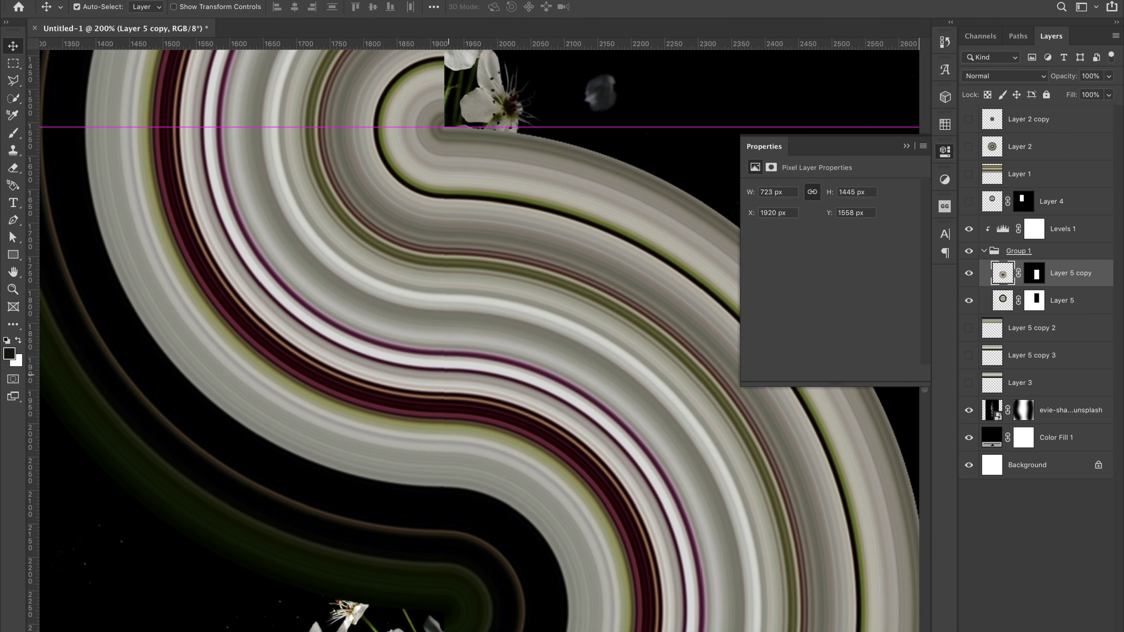
key(ctrl+minus)
key(ctrl+minus)
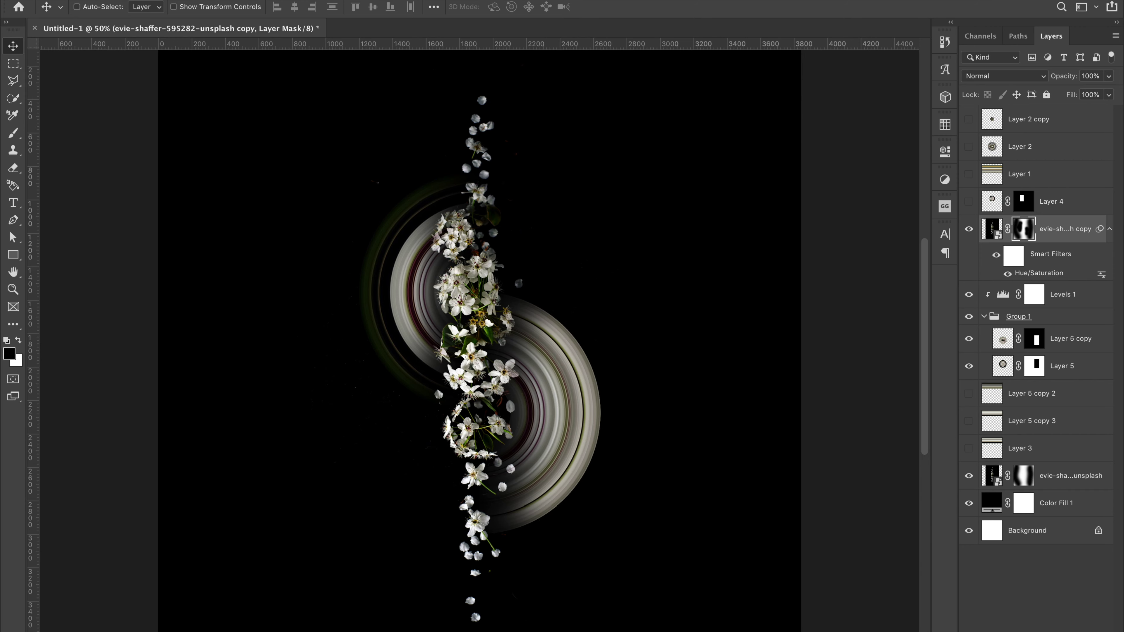
- Paint white on the blossom copy's mask to reveal the upper-left flower's petals over the swirl
scroll(450, 233, up, 5)
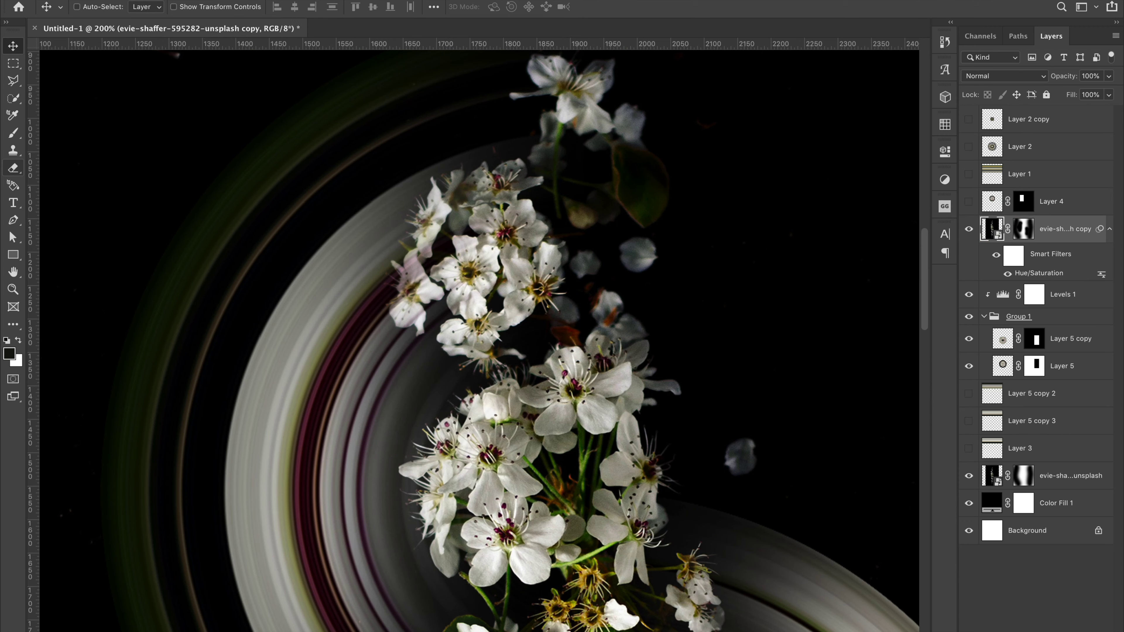
key(b)
key(ctrl+backslash)
double_click(13, 379)
click(489, 294)
click(626, 266)
key(q)
key(x)
key(ctrl+plus)
key(ctrl+plus)
key(ctrl+plus)
right_click(417, 232)
key(Return)
mouse_move(299, 217)
mouse_down()
mouse_move(345, 164)
mouse_move(307, 150)
mouse_up()
- Paint more petals back over the swirl, including the pinkish petal on the right
scroll(478, 341, up, 2)
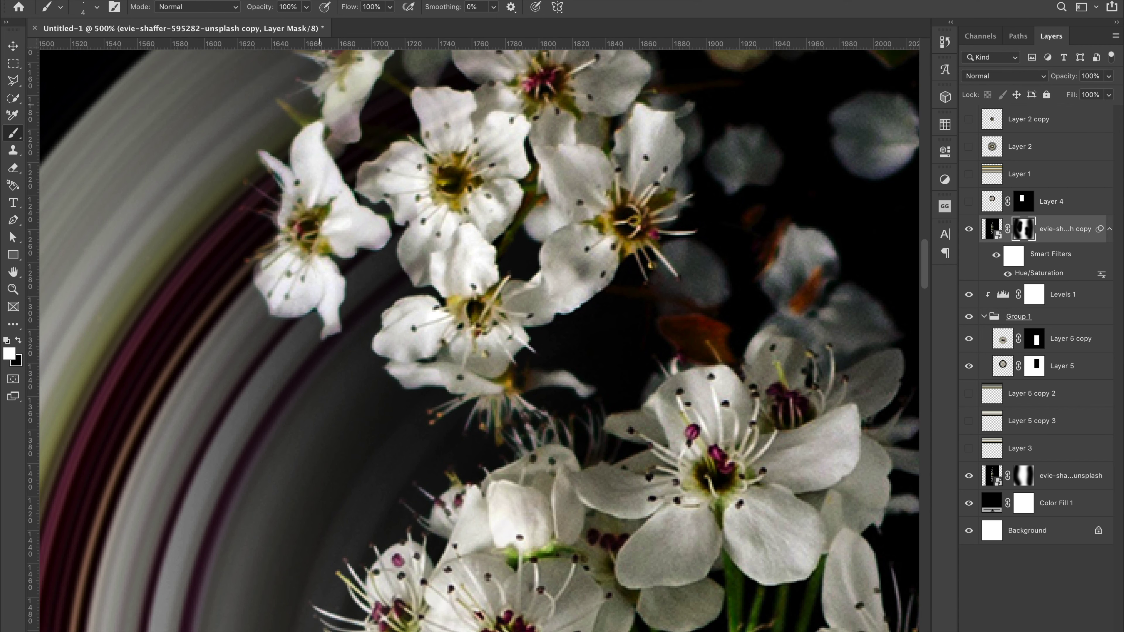
scroll(478, 341, up, 3)
scroll(478, 341, left, 2)
scroll(478, 341, up, 2)
scroll(479, 341, left, 2)
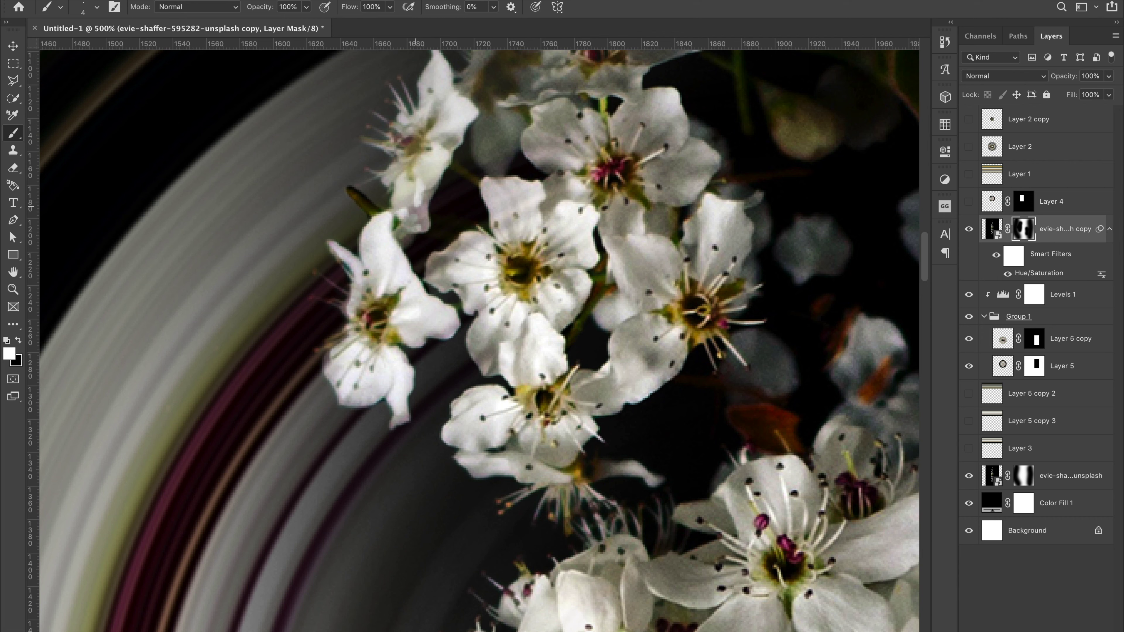
key(ctrl+1)
key(x)
key(ctrl+plus)
key(ctrl+plus)
key(ctrl+plus)
key(ctrl+plus)
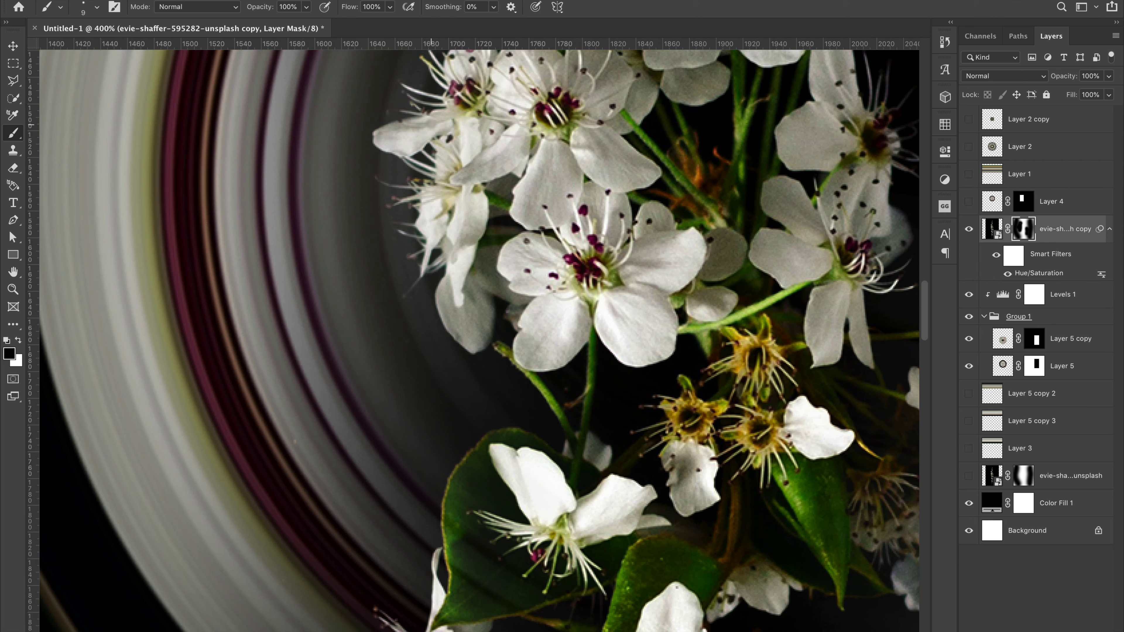
key(x)
drag(421, 133, 481, 195)
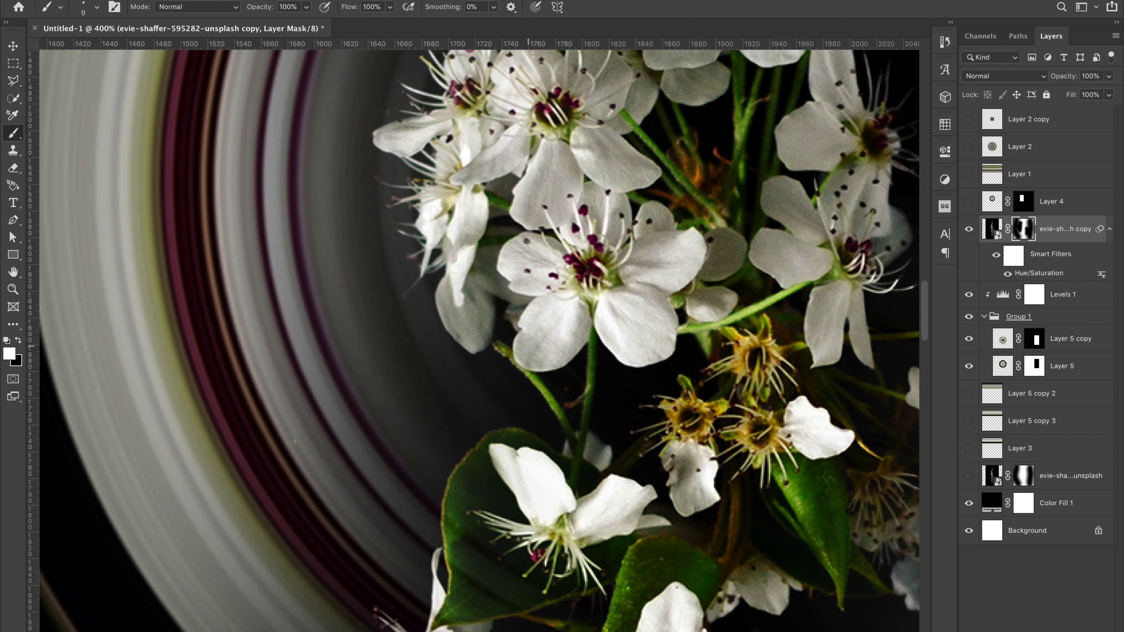
scroll(443, 399, down, 5)
key(bracketright)
key(bracketright)
key(bracketright)
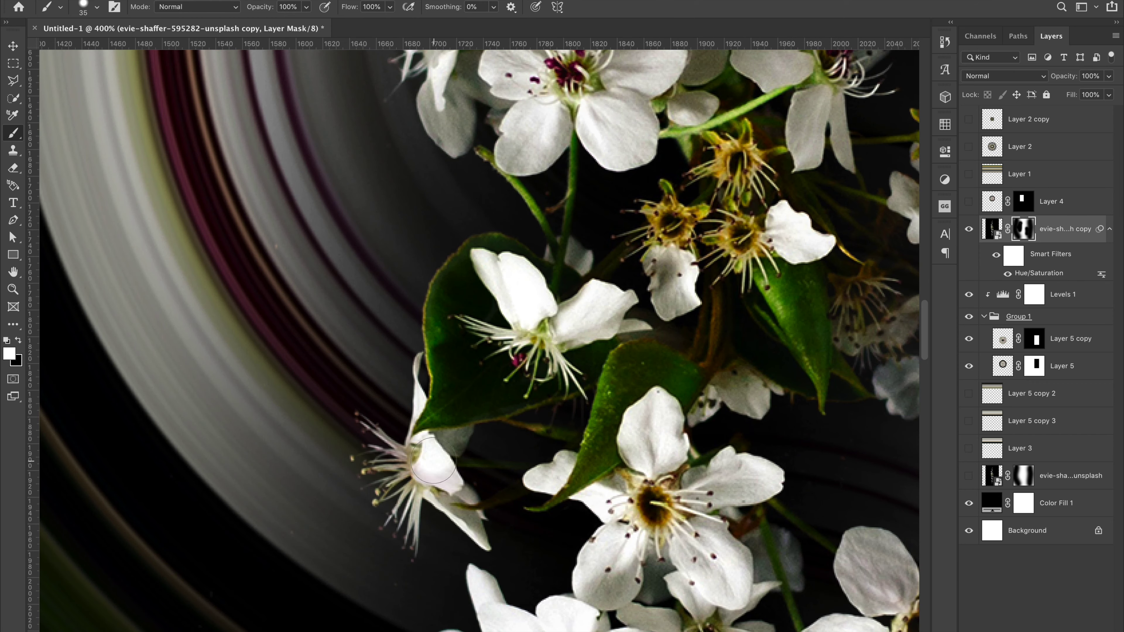
scroll(478, 337, right, 10)
scroll(478, 337, down, 4)
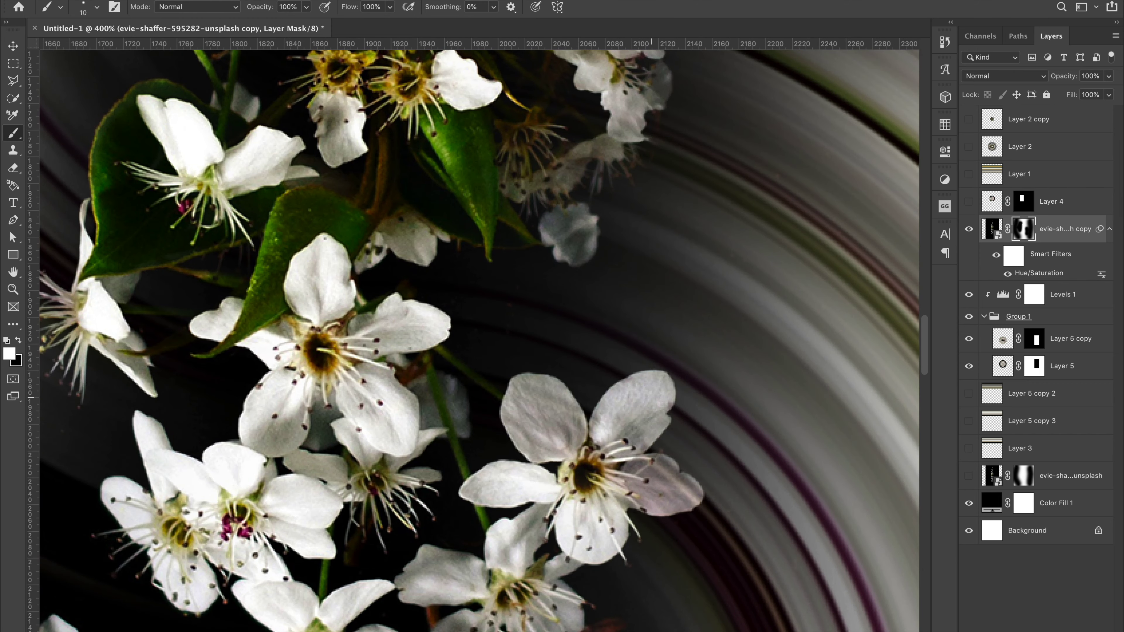
mouse_move(683, 481)
mouse_down()
mouse_move(641, 488)
mouse_move(515, 407)
mouse_up()
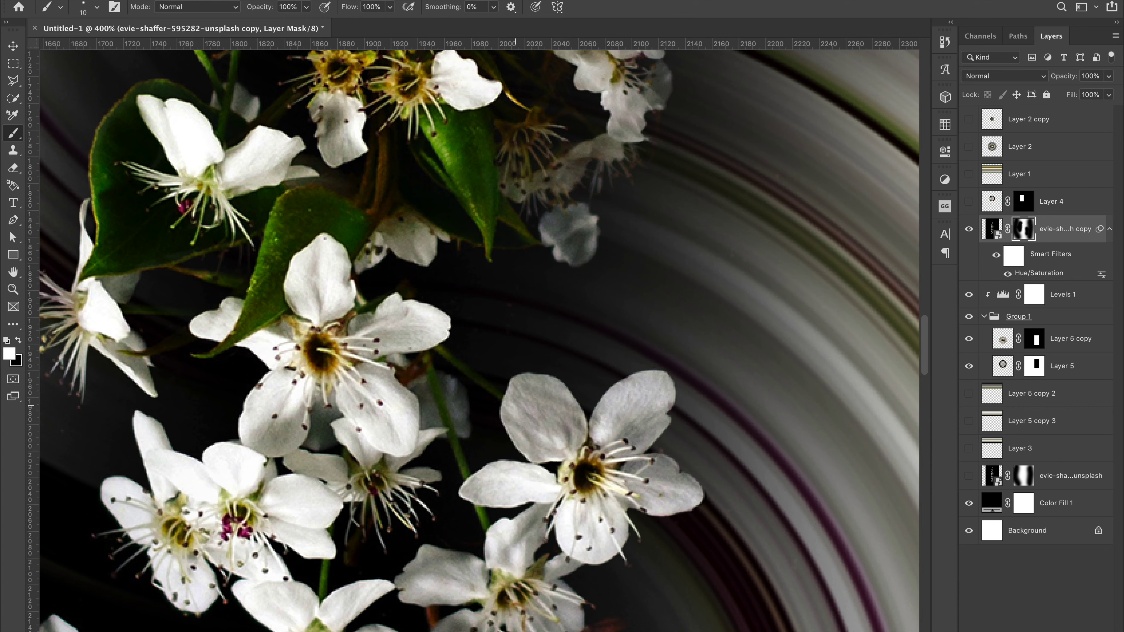
- Scroll down the image and zoom out to fit the whole composition in view
scroll(478, 337, down, 5)
scroll(478, 337, down, 5)
scroll(478, 337, down, 3)
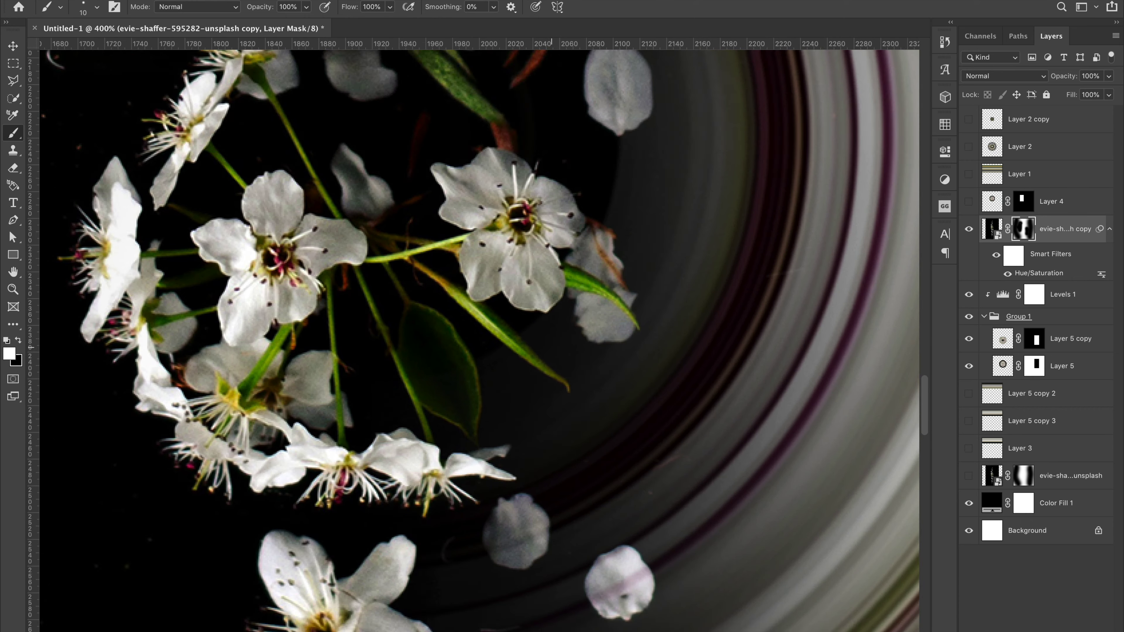
scroll(478, 336, down, 2)
scroll(478, 336, down, 3)
scroll(479, 337, down, 5)
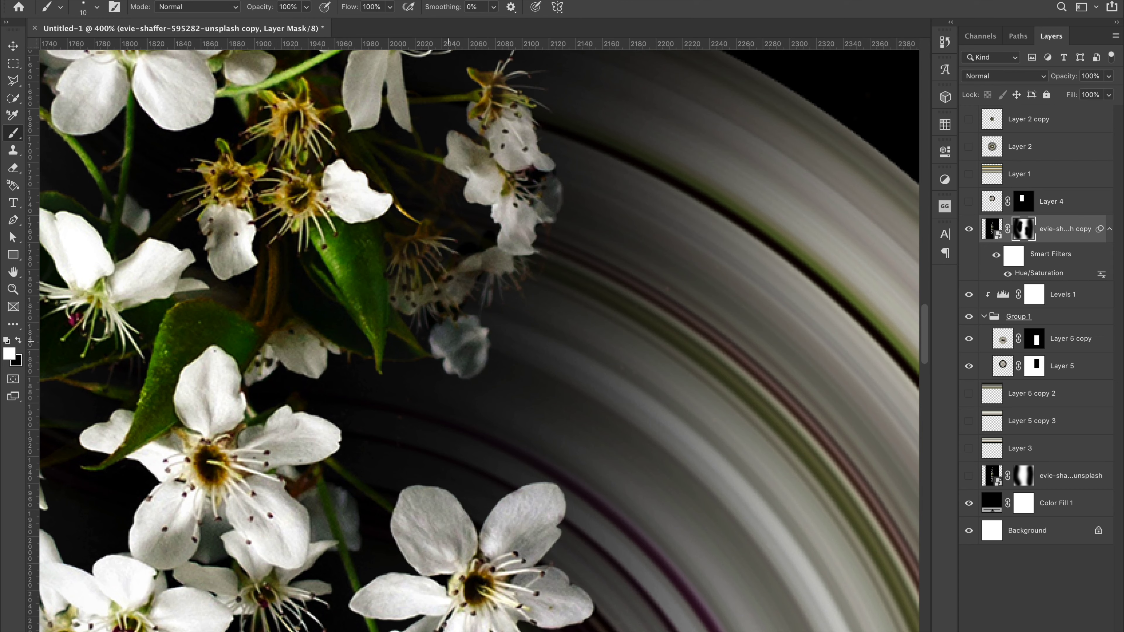
key(x)
key(ctrl+minus)
key(ctrl+minus)
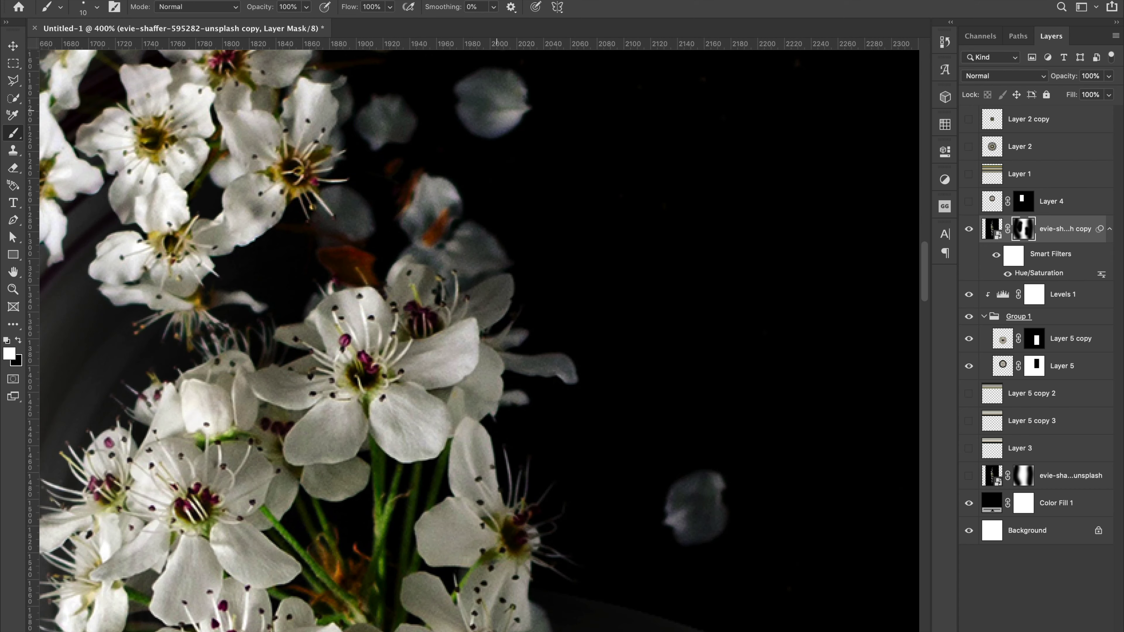
key(ctrl+minus)
key(ctrl+minus)
key(ctrl+minus)
- Show the small Layer 4 circle and move it down to the S-swirl's centre
key(v)
key(alt+bracketright)
key(ctrl+comma)
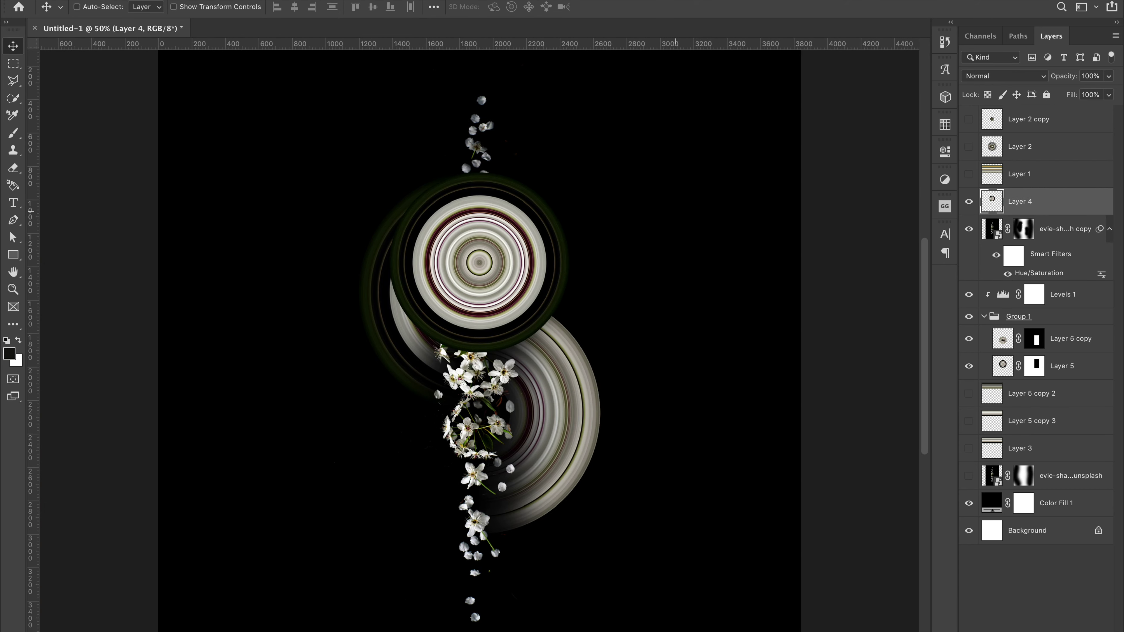
key(ctrl+t)
drag(495, 251, 495, 367)
key(Return)
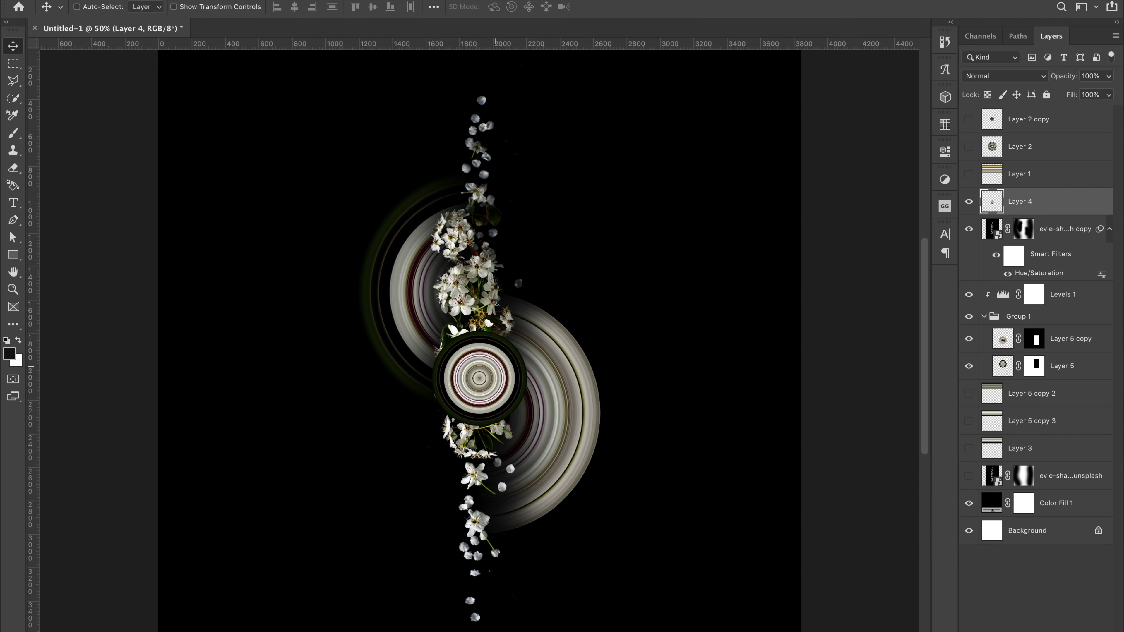
key(ctrl+comma)
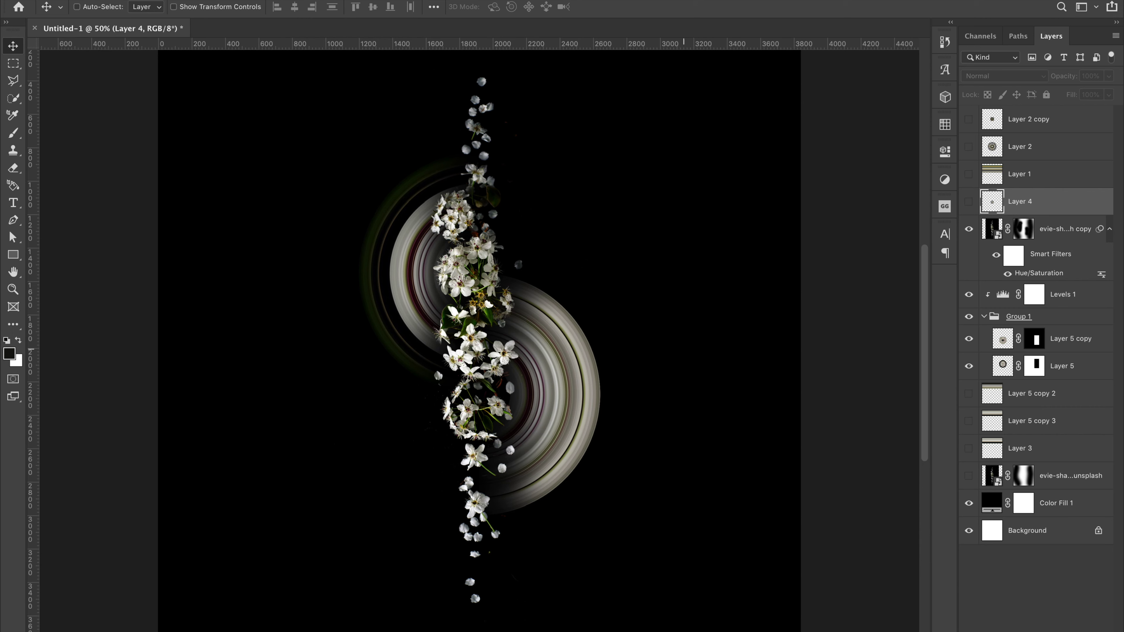
- Add a Solid Color fill layer, then shrink the central Layer 2 copy ring around its centre
key(ctrl+alt+shift+n)
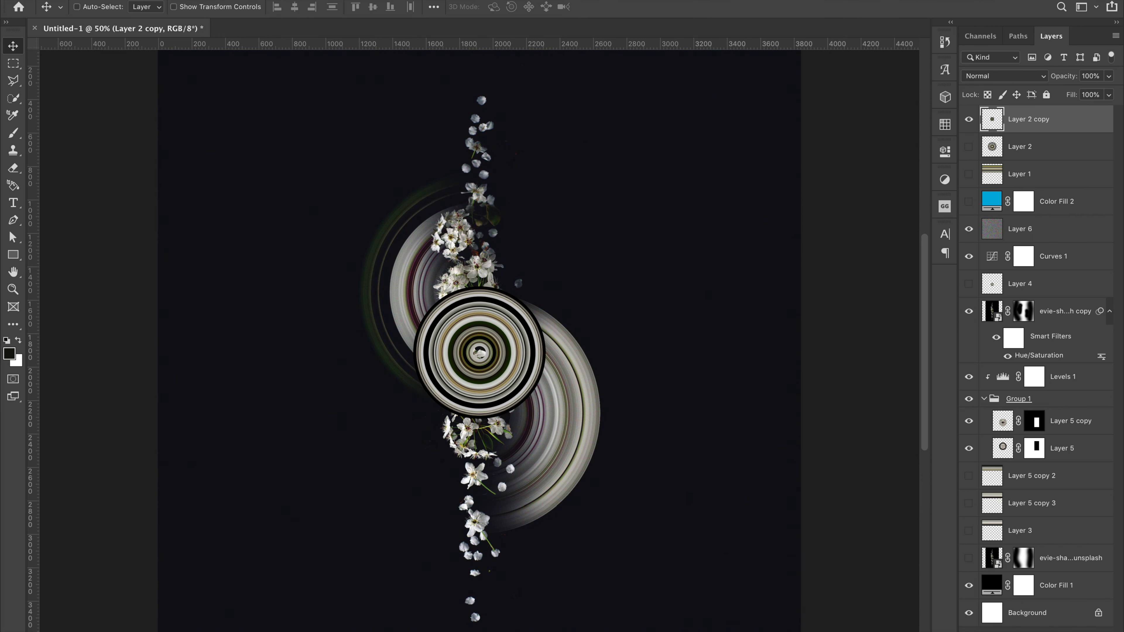
drag(439, 394, 452, 380)
- Commit the ring's smaller size, add a layer mask and lower its opacity
key(Return)
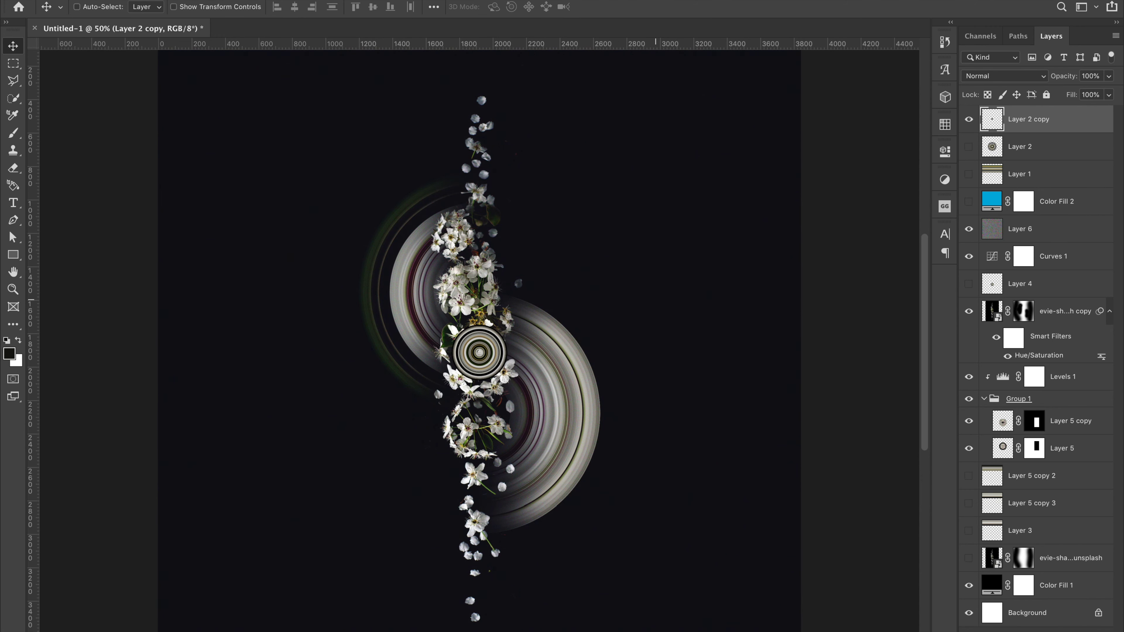
key(ctrl+plus)
key(ctrl+plus)
key(ctrl+plus)
key(7)
key(4)
key(b)
key(ctrl+plus)
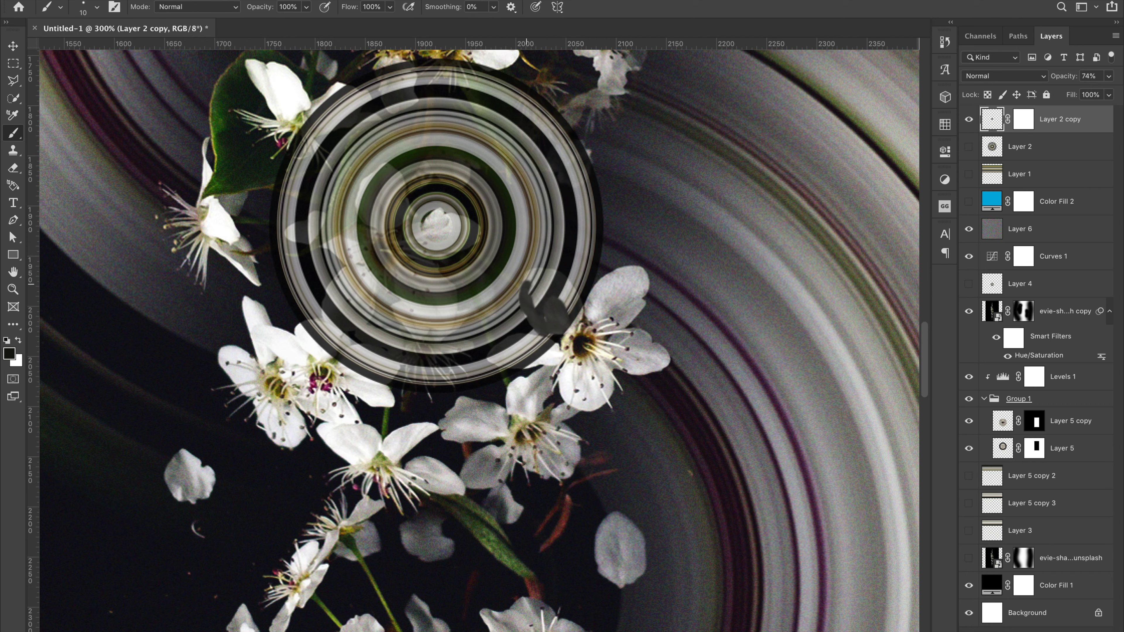
- Paint black on the ring's mask so the blossom petals appear to lie over it
key(ctrl+z)
key(ctrl+backslash)
key(x)
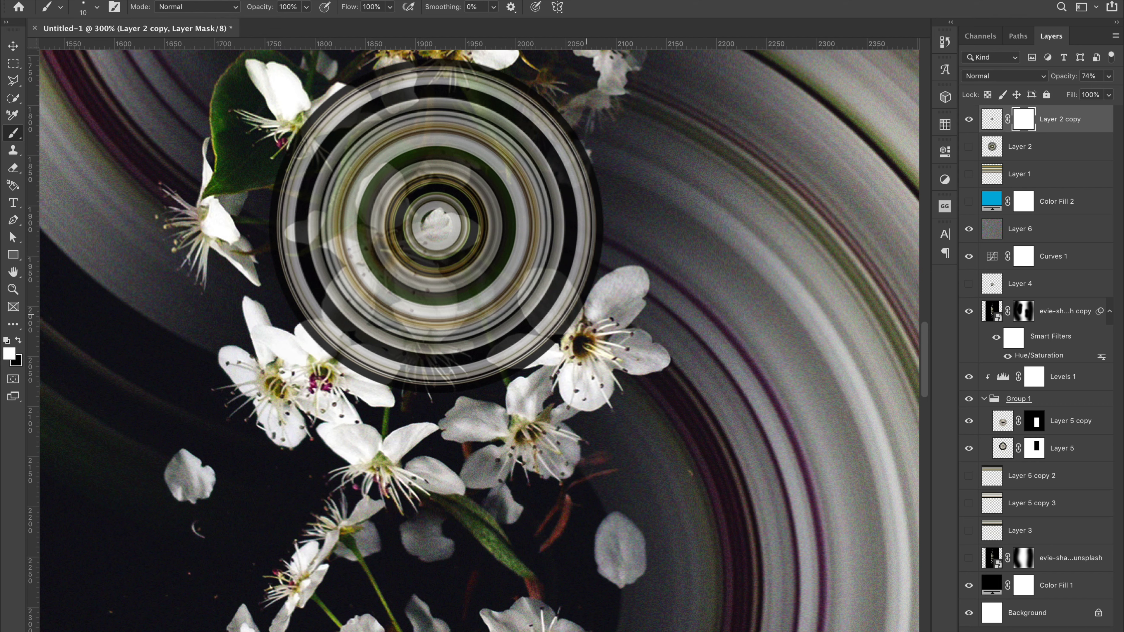
drag(574, 308, 549, 299)
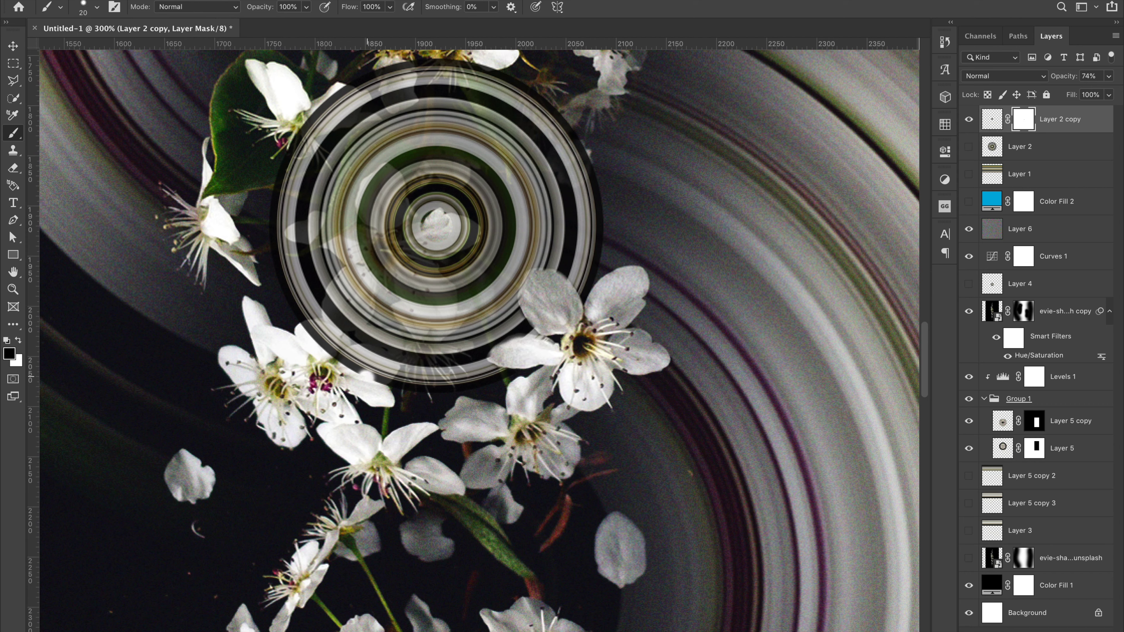
drag(368, 372, 332, 310)
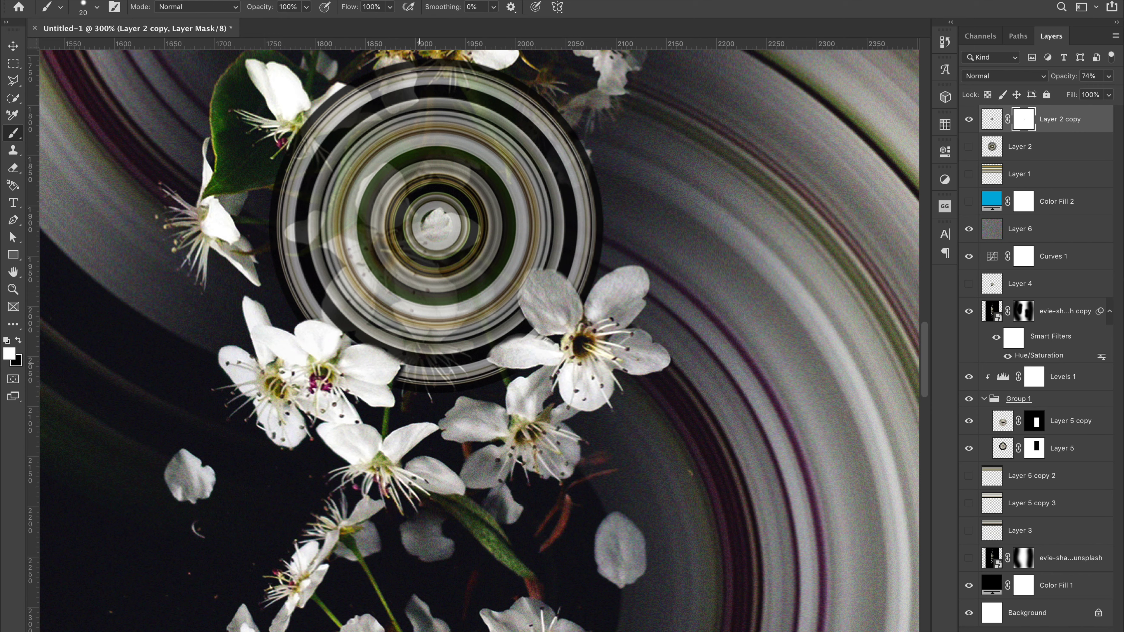
scroll(480, 341, up, 3)
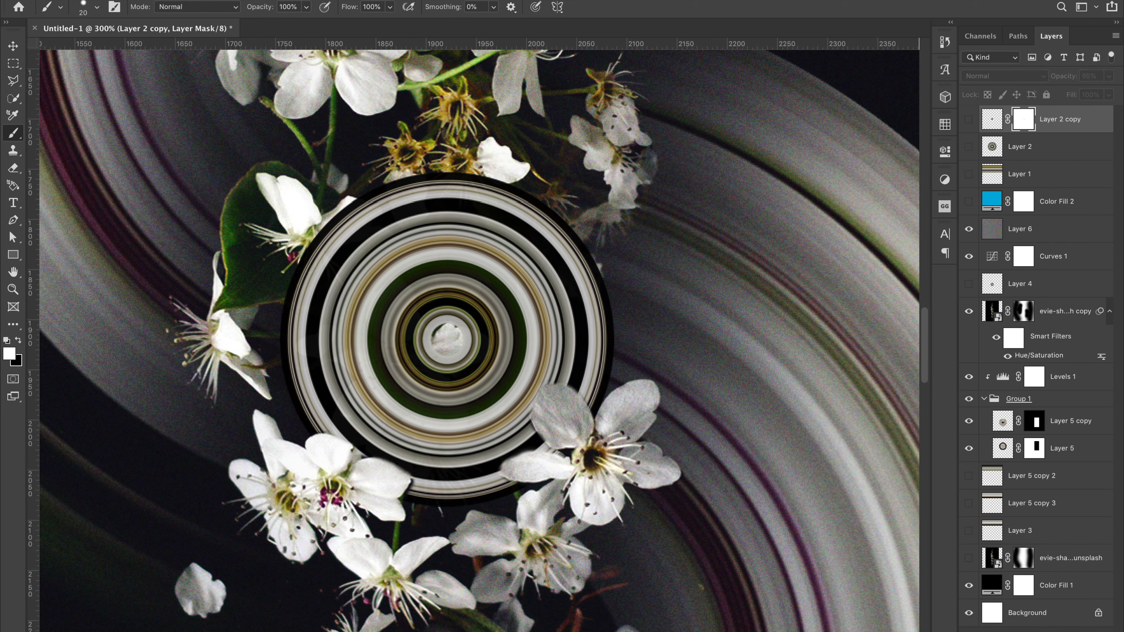
key(x)
scroll(398, 177, up, 2)
key(bracketleft)
key(bracketleft)
drag(434, 248, 407, 186)
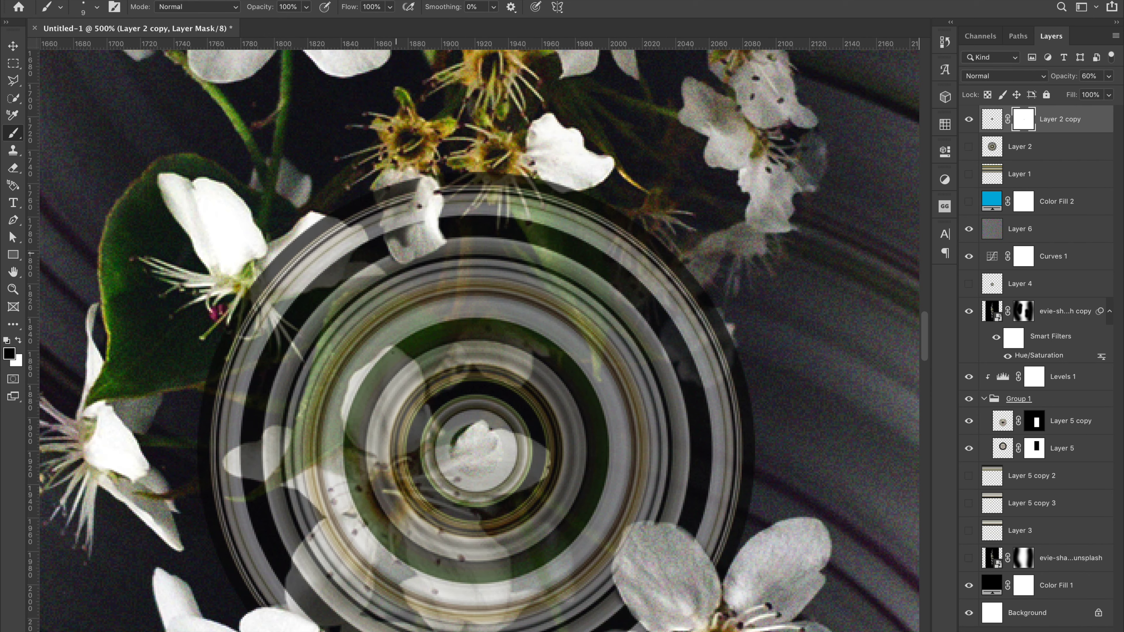
- Move Layer 2 copy below the Curves 1 adjustment layer
key(ctrl+0)
scroll(478, 390, up, 5)
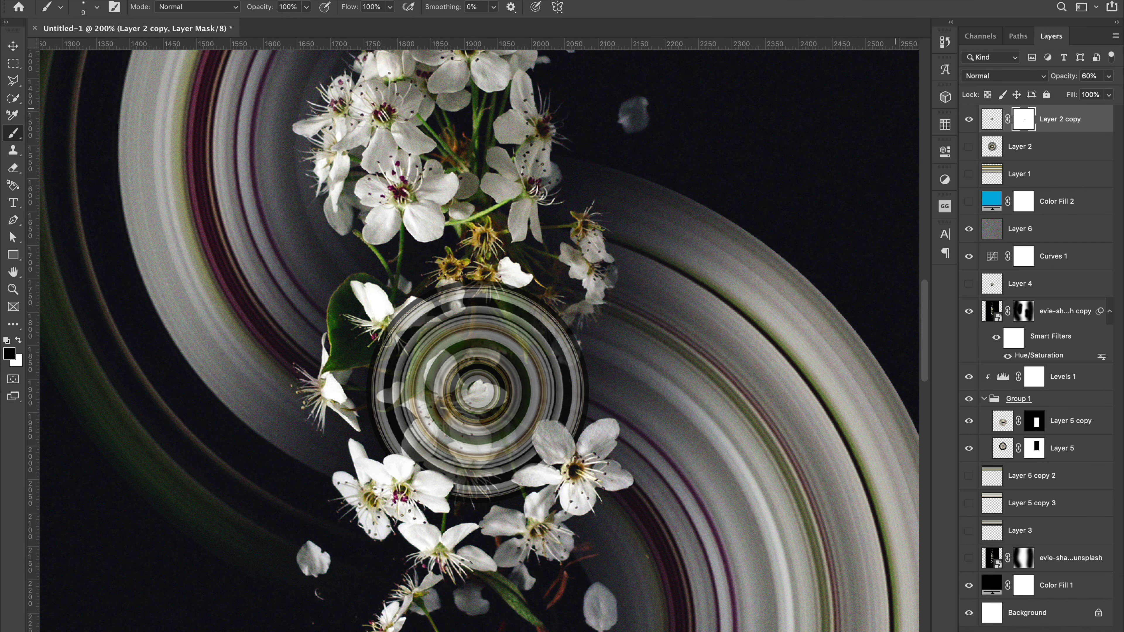
key(v)
key(ctrl+bracketleft)
key(ctrl+bracketleft)
key(ctrl+bracketleft)
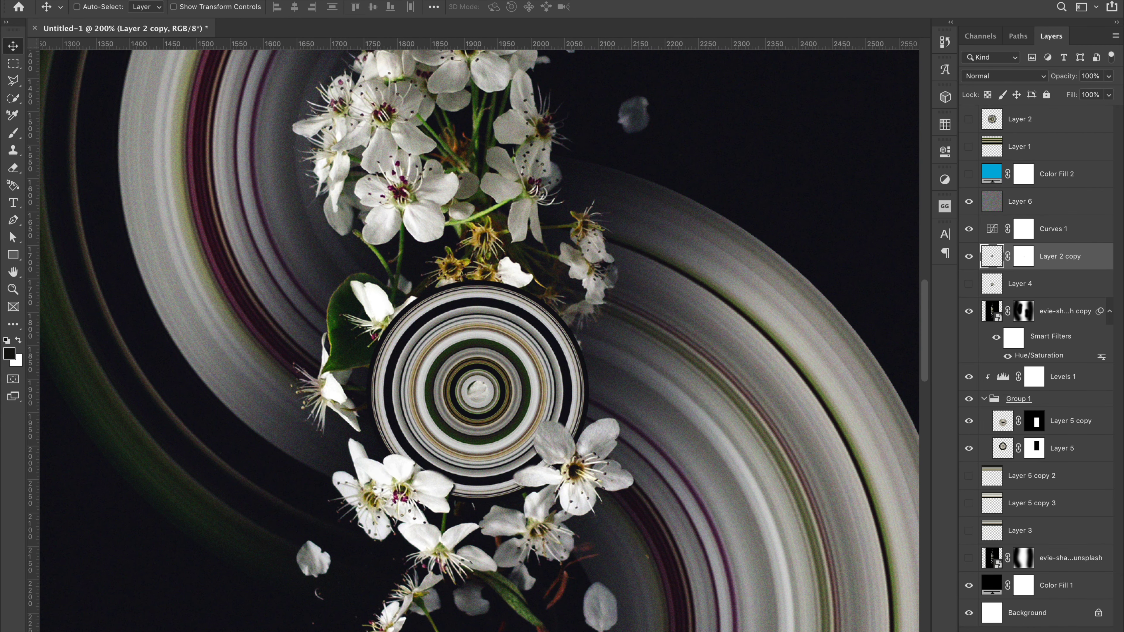
- Add Layer 7 and Layer 8 clipped to the central ring (Layer 2 copy) for shading
key(ctrl+shift+alt+n)
key(ctrl+alt+g)
key(b)
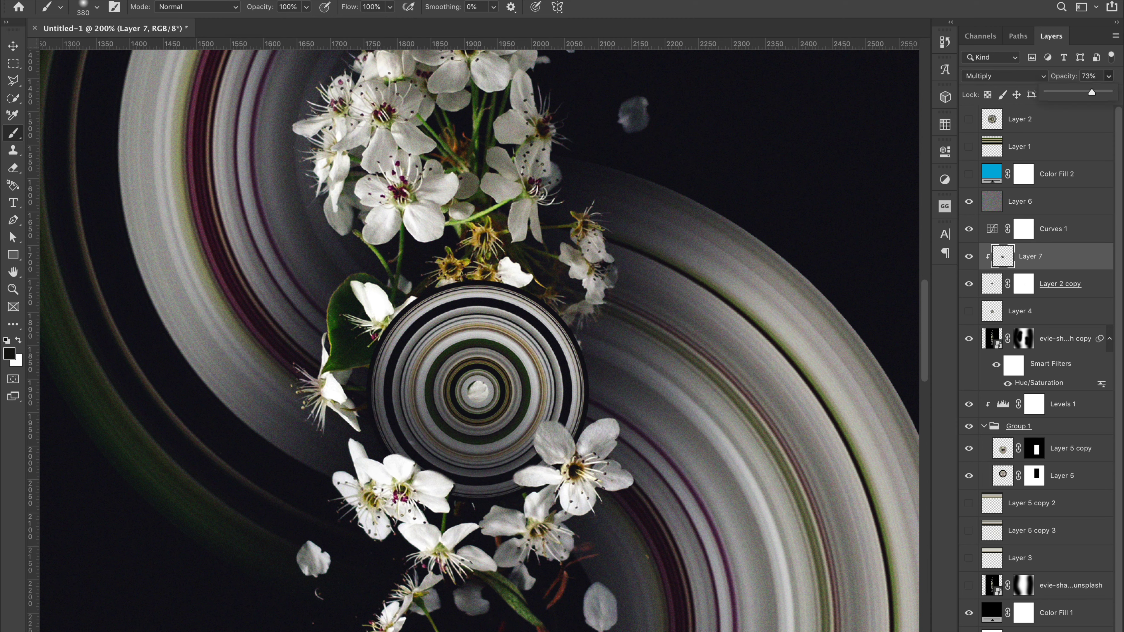
key(ctrl+shift+alt+n)
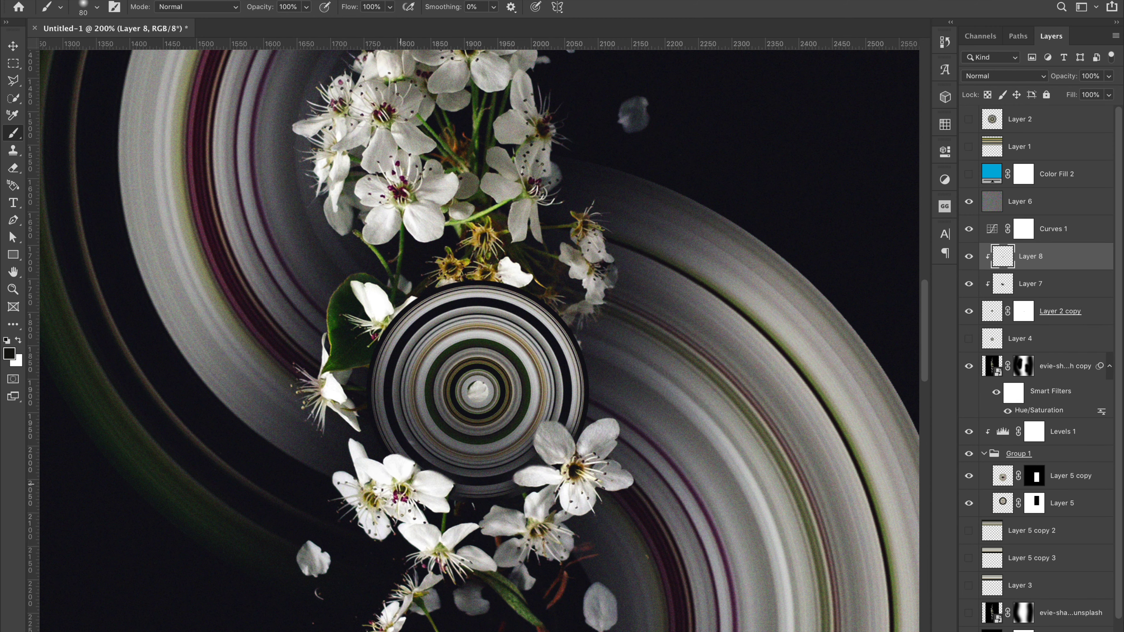
key(ctrl+0)
scroll(480, 353, up, 5)
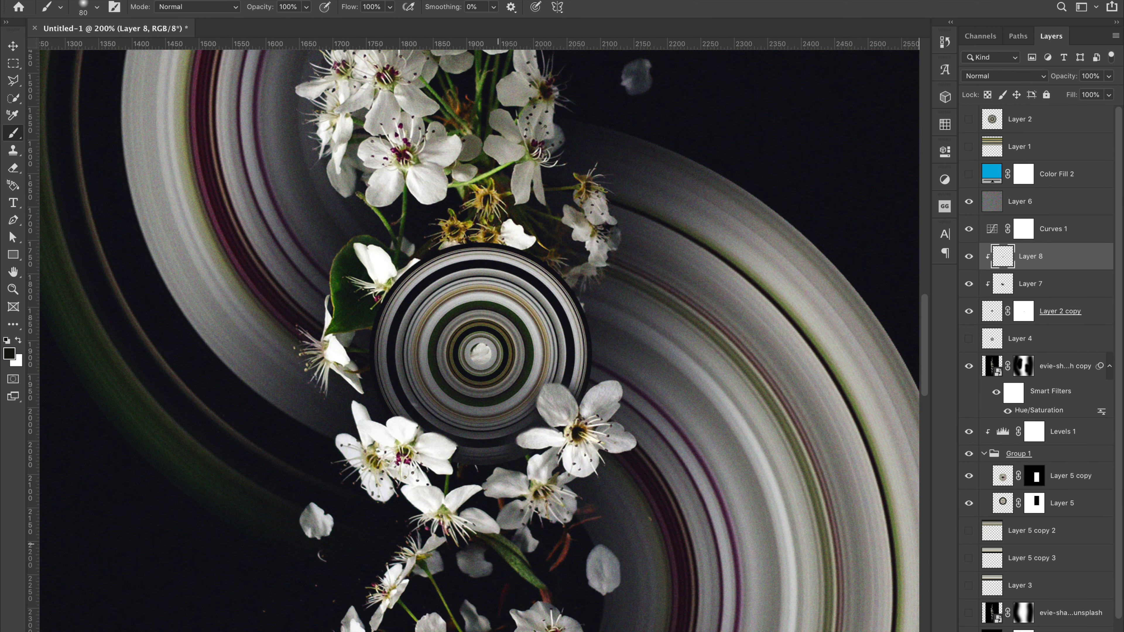
- Add Layer 9 beneath the ring, then re-target the ring's layer mask
key(alt+bracketleft)
key(alt+bracketleft)
key(alt+bracketleft)
key(ctrl+shift+alt+n)
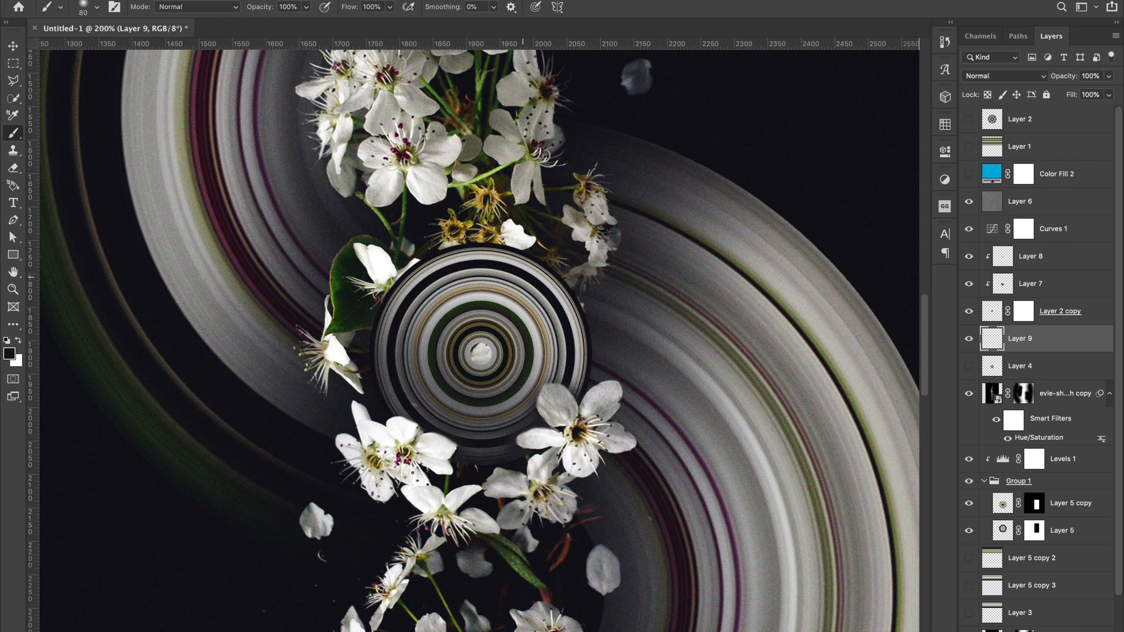
key(alt+bracketright)
key(v)
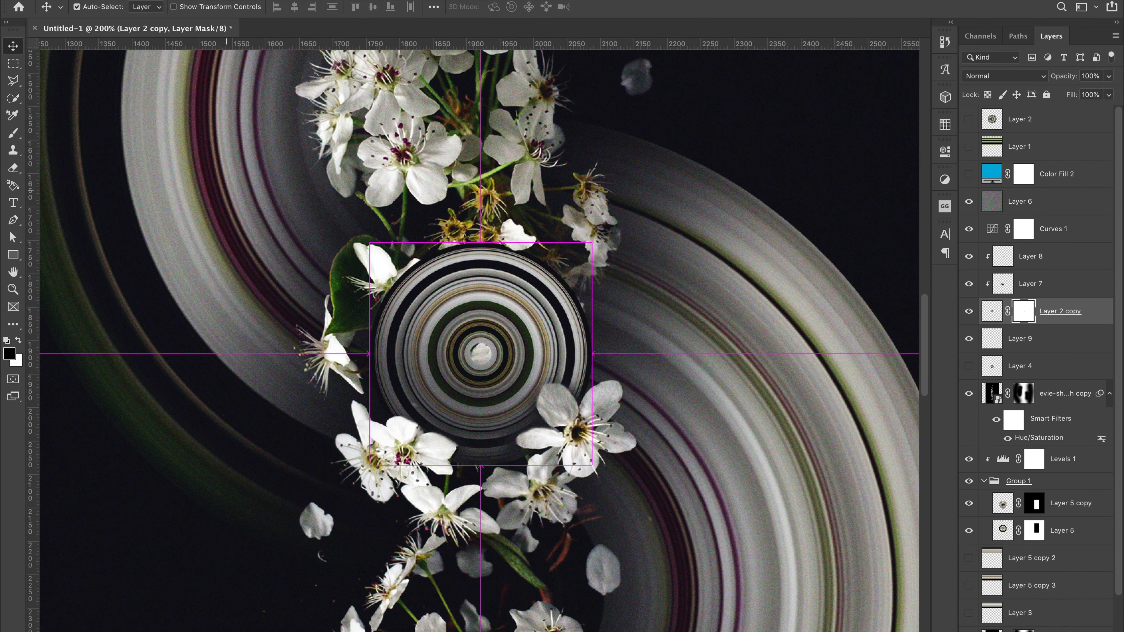
key(ctrl+minus)
key(ctrl+minus)
key(ctrl+minus)
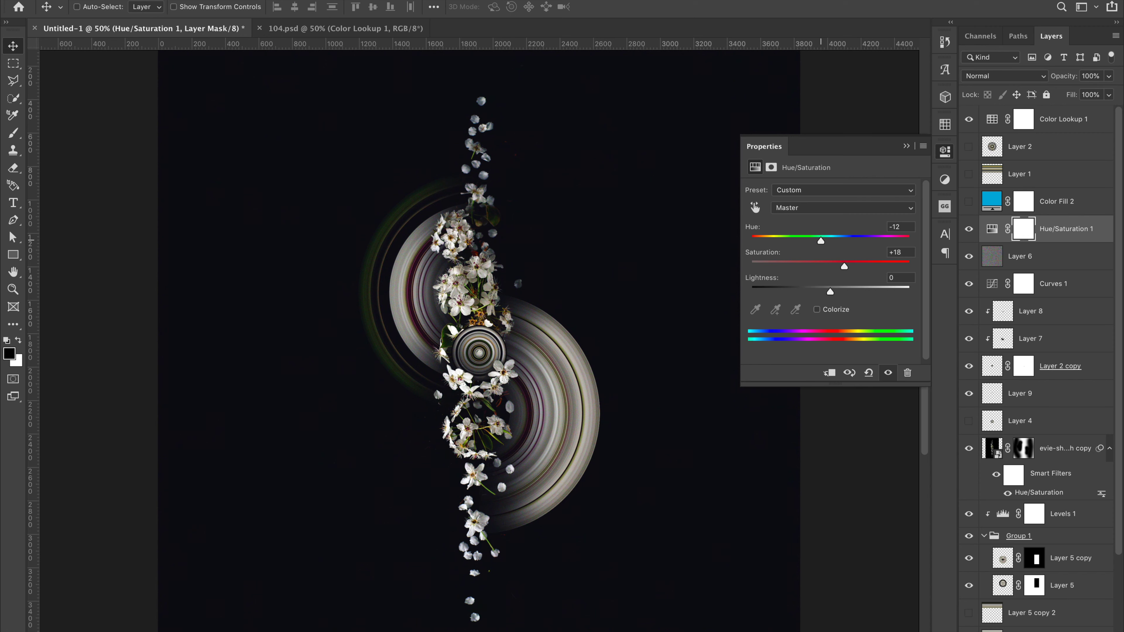
- Review the Hue/Saturation (−12, +18) and Color Lookup layers, then launch Camera Raw Filter
scroll(728, 324, down, 2)
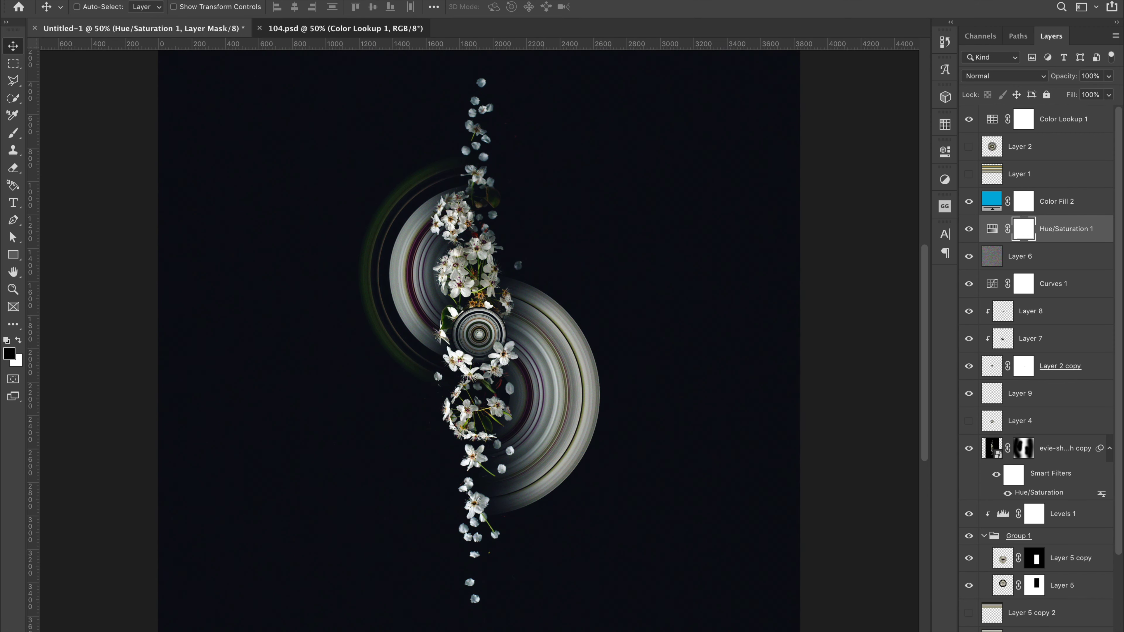
scroll(514, 310, down, 2)
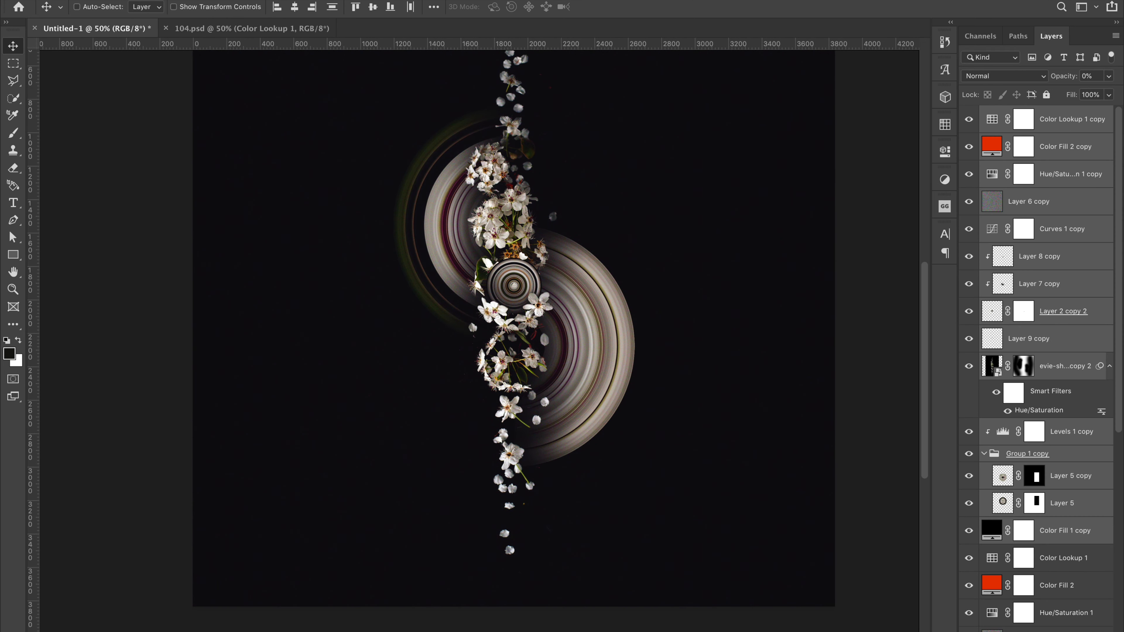
key(ctrl+shift+a)
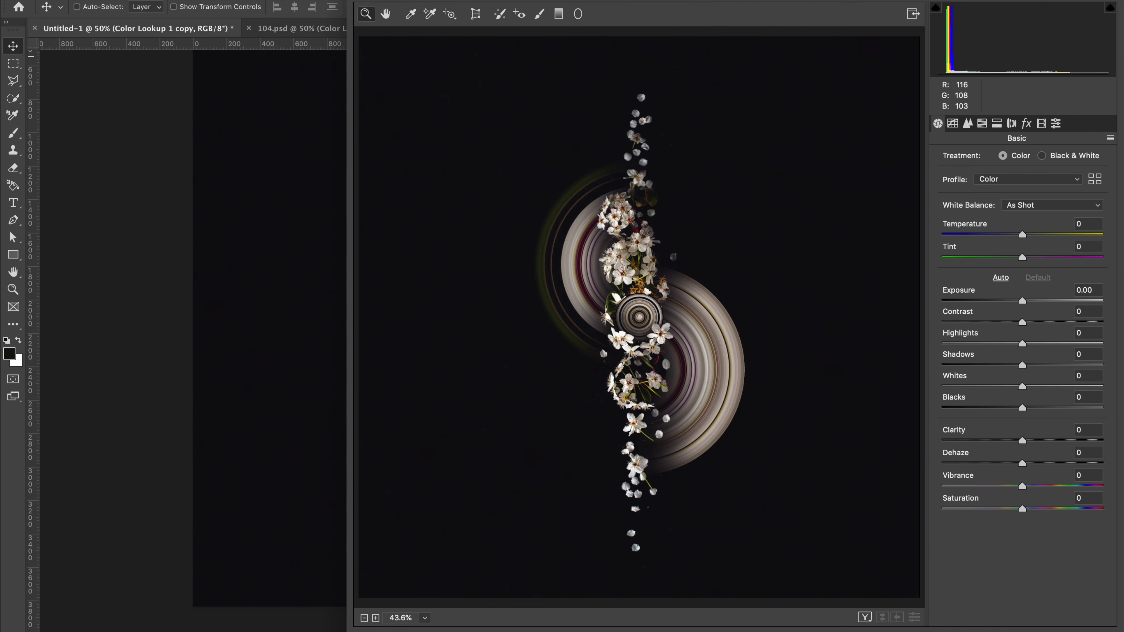
- Set Camera Raw contrast to +29 and review the detail, HSL and split toning panels
text(29)
key(Return)
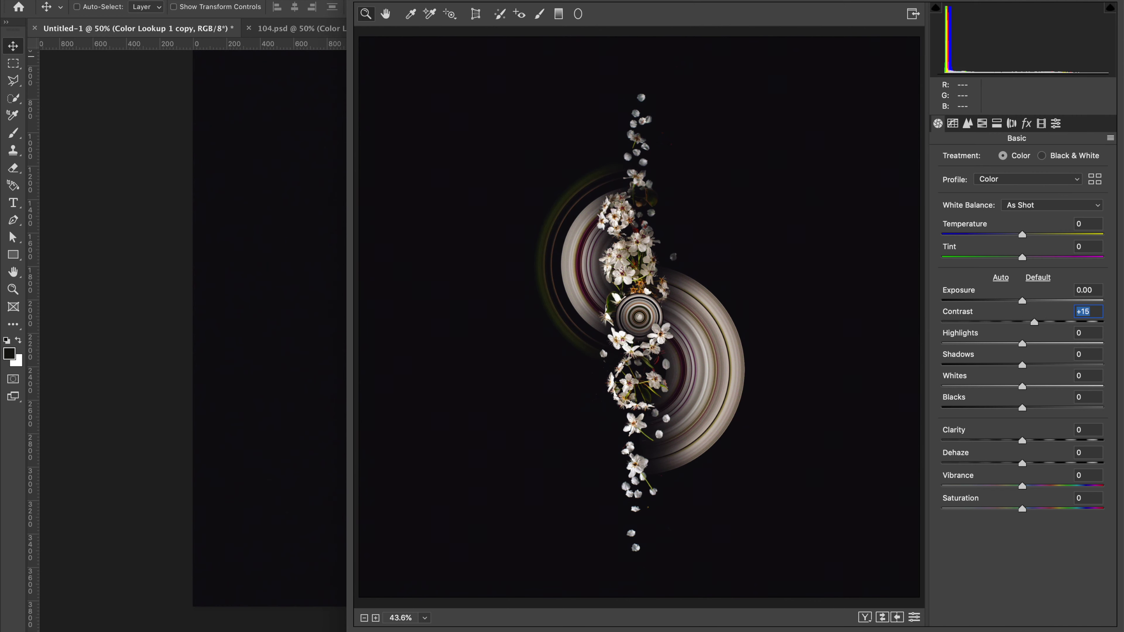
key(ctrl+alt+3)
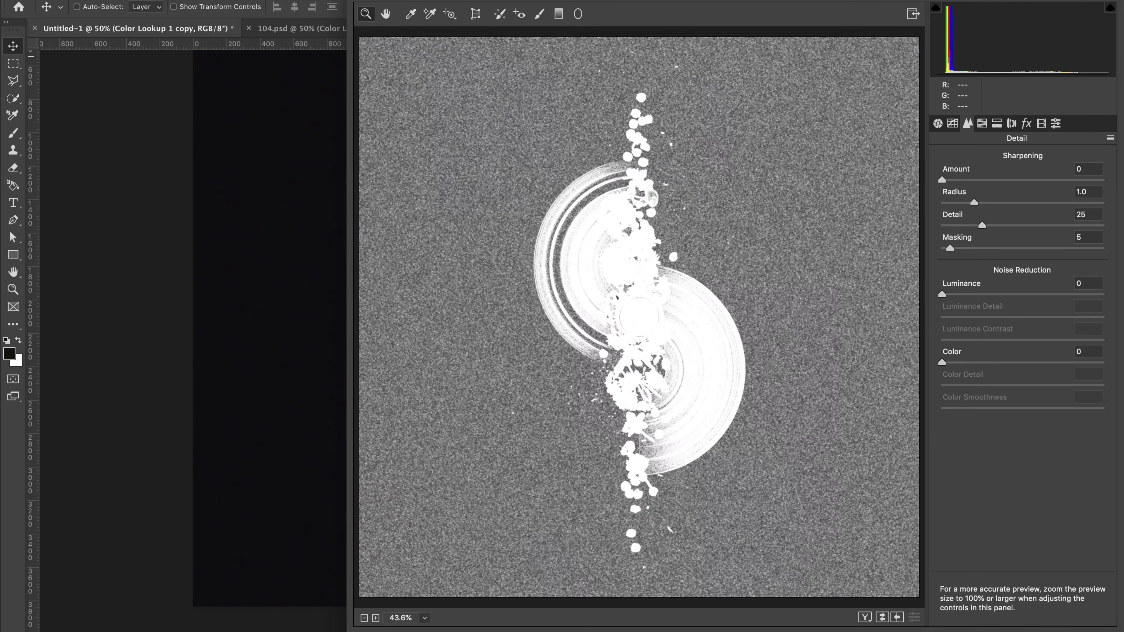
key(ctrl+alt+4)
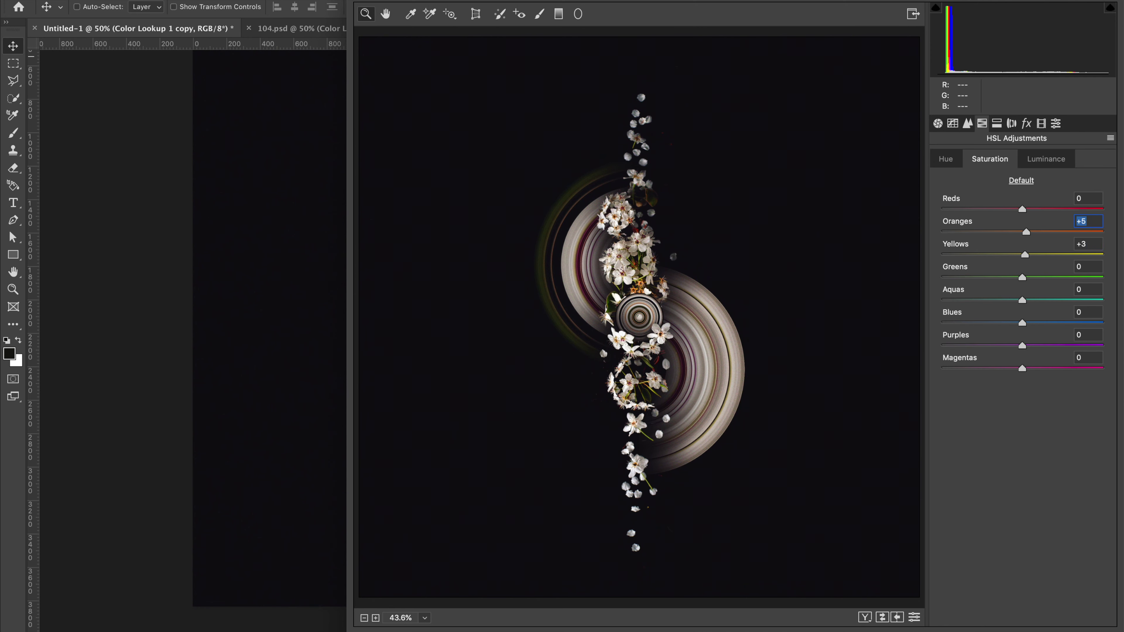
key(ctrl+alt+5)
- Add grain 13, set the calibration Blue Primary hue to −55, and apply the grade
key(ctrl+alt+6)
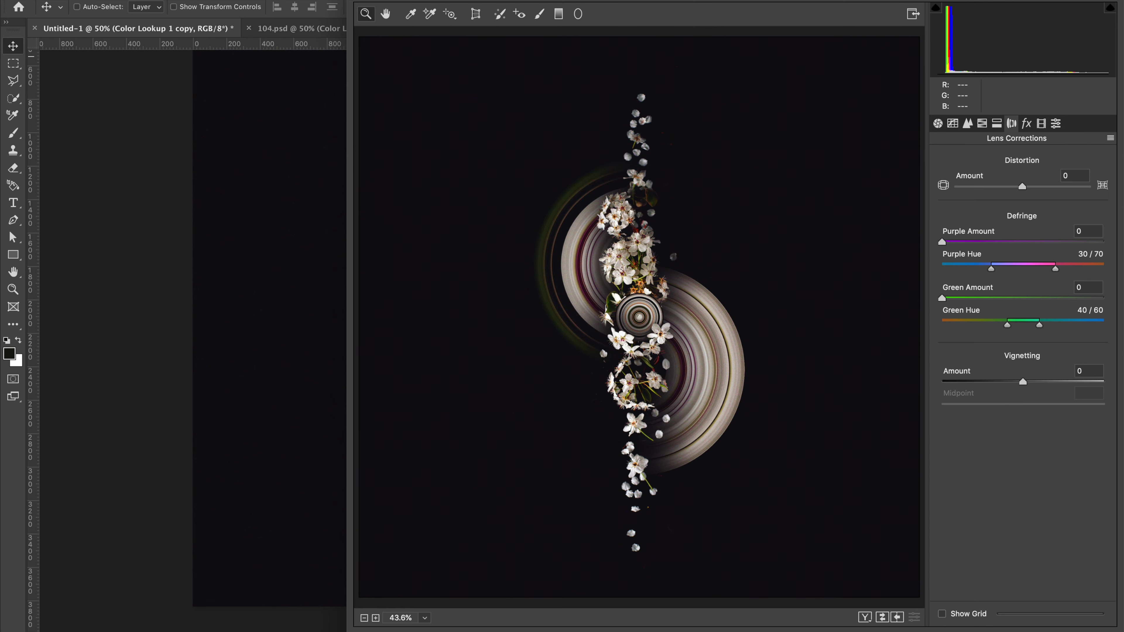
key(ctrl+alt+7)
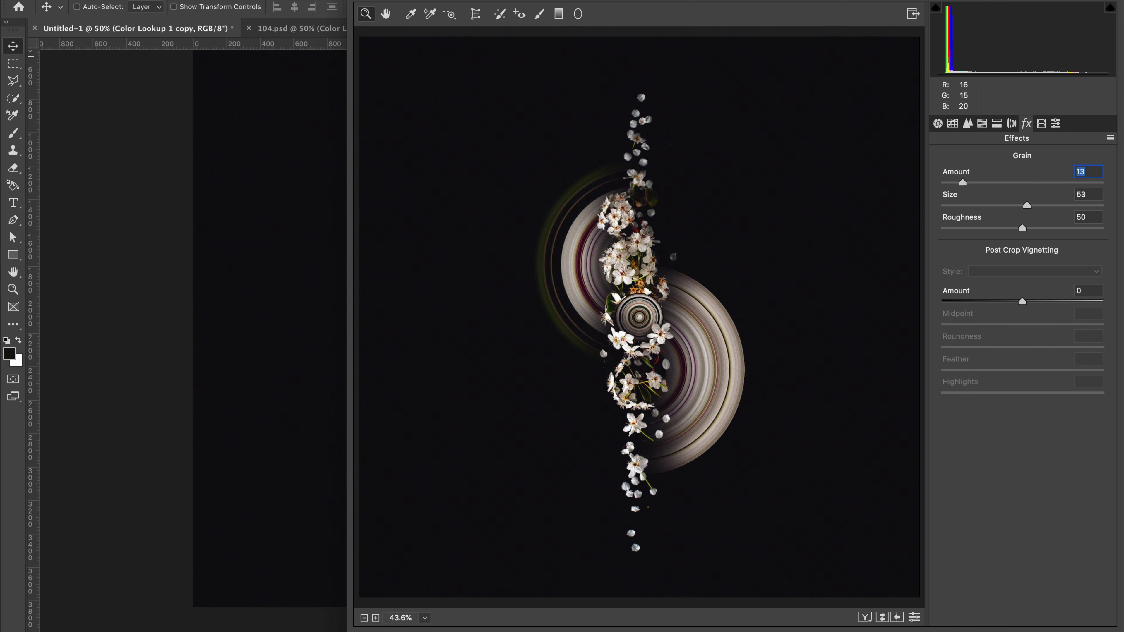
key(ctrl+alt+8)
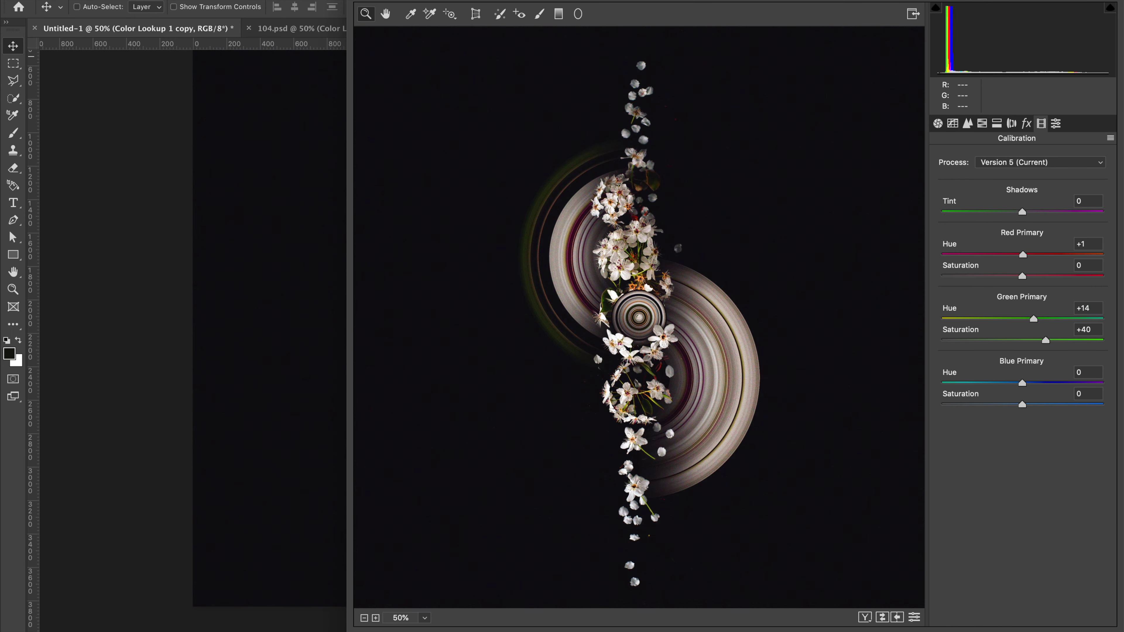
text(-55)
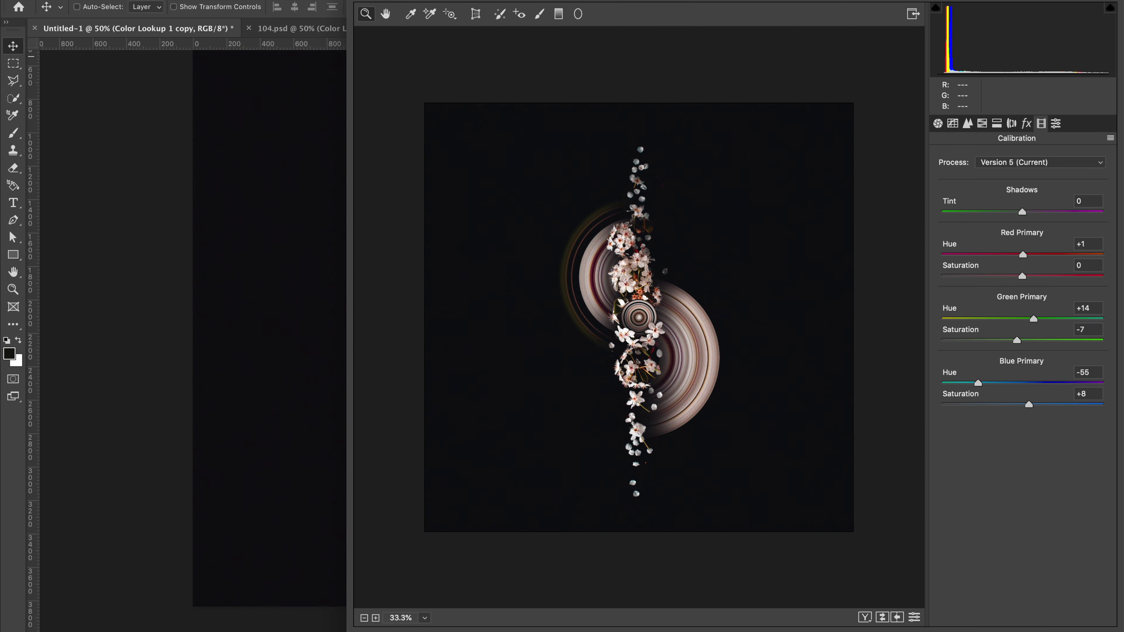
key(Return)
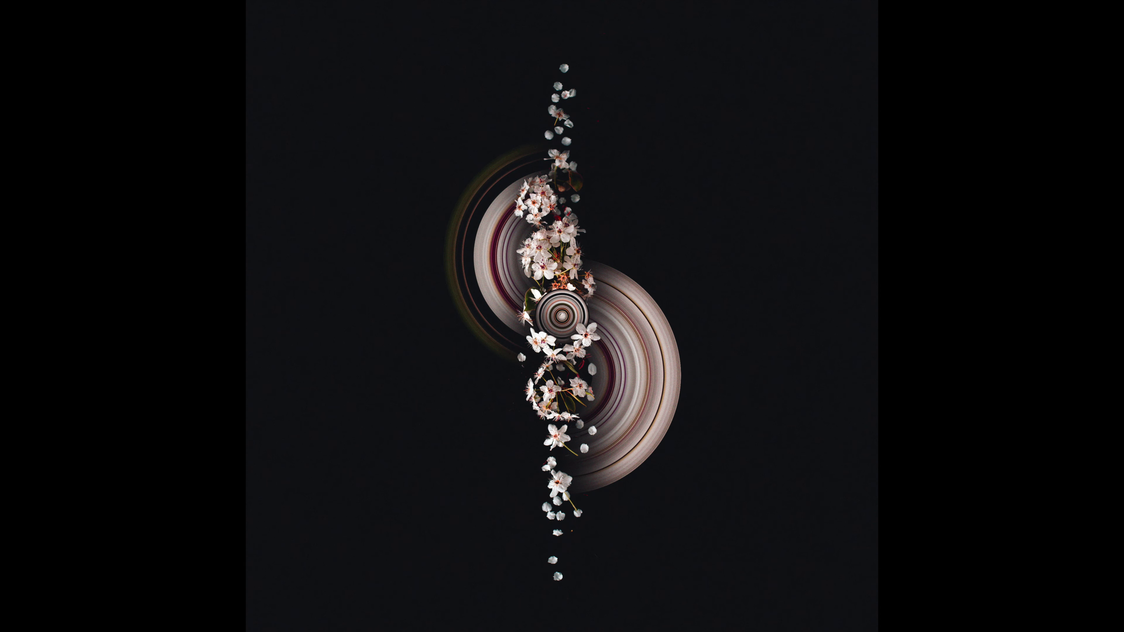